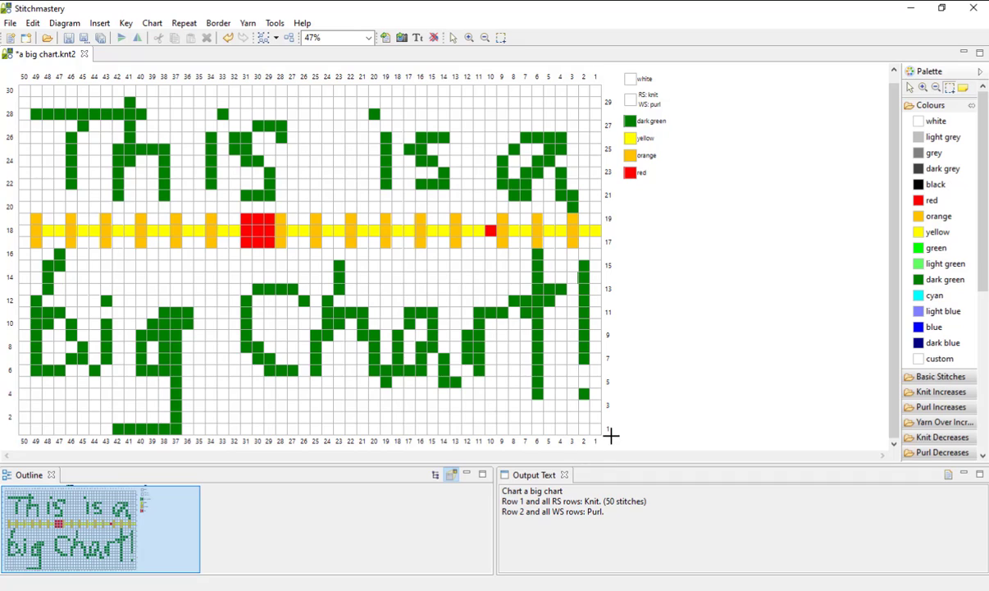
Step: Copy the bottom right quarter of the big chart, covering rows 1 to 15 and columns 1 to 25
{"action": "mouse_move", "coordinate": [607, 435]}
{"action": "left_mouse_down"}
{"action": "mouse_move", "coordinate": [303, 430]}
{"action": "mouse_move", "coordinate": [298, 243]}
{"action": "mouse_move", "coordinate": [298, 256]}
{"action": "mouse_move", "coordinate": [305, 251]}
{"action": "left_mouse_up"}
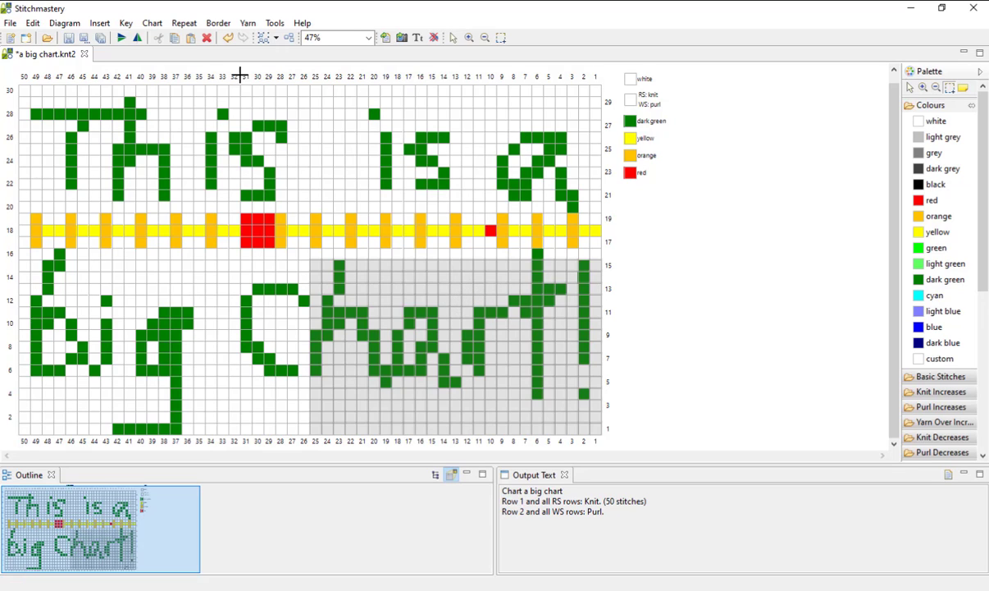
{"action": "left_click", "coordinate": [31, 25]}
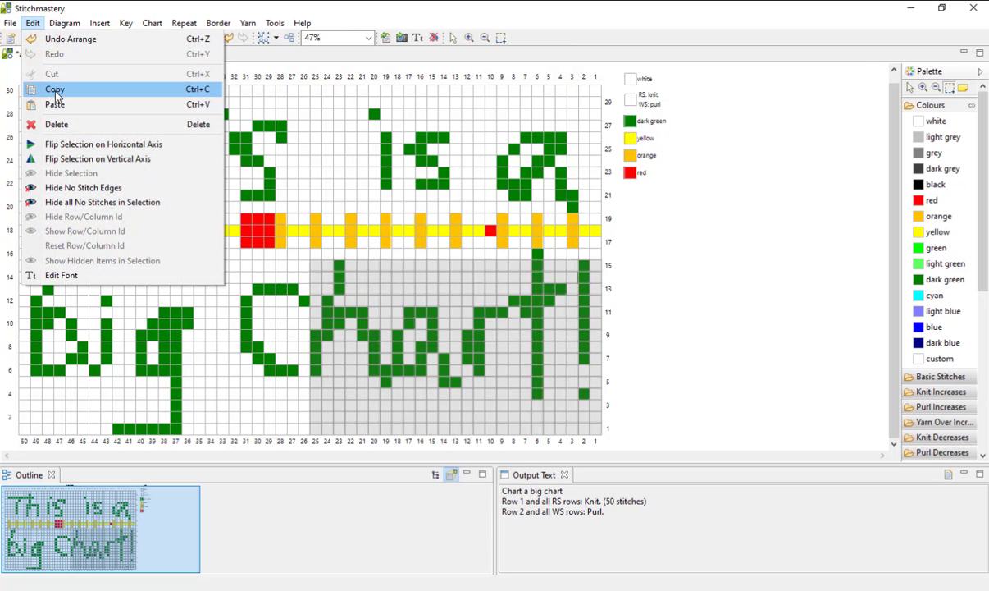
{"action": "left_click", "coordinate": [33, 24]}
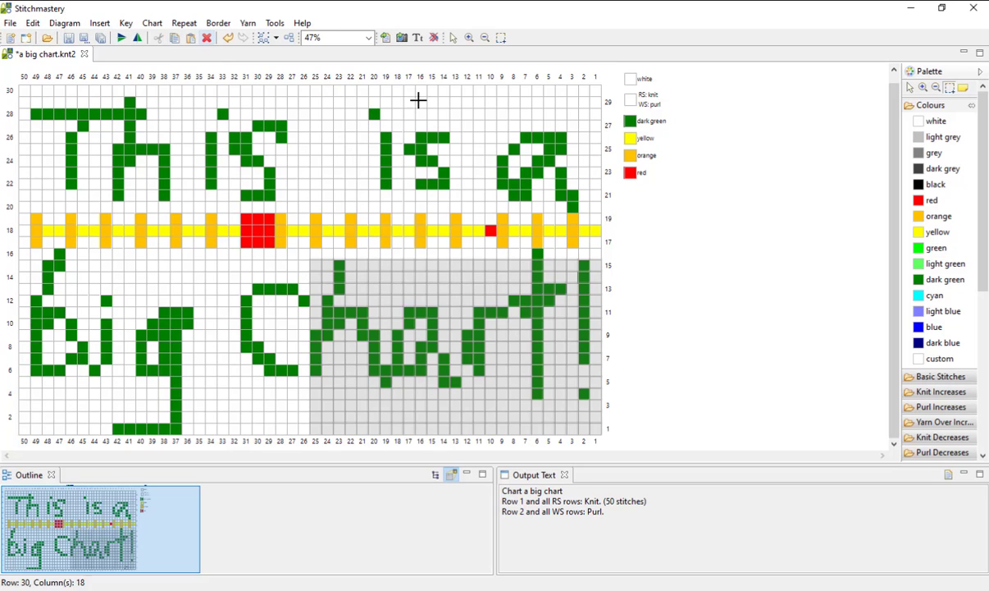
Step: Insert a flat chart titled "bottom right quarter" with 15 rows and 25 columns
{"action": "left_click", "coordinate": [102, 24]}
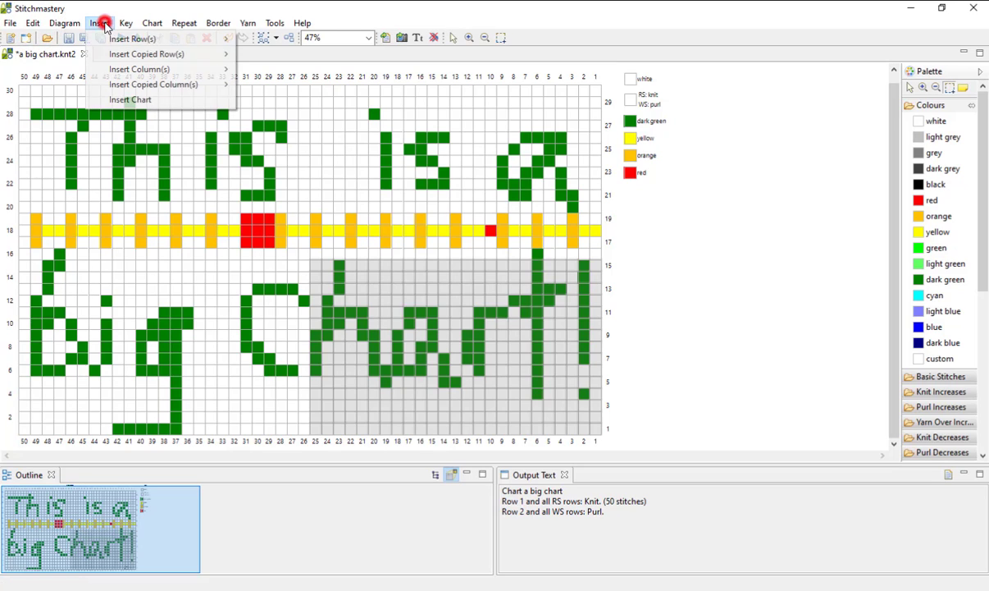
{"action": "left_click", "coordinate": [131, 100]}
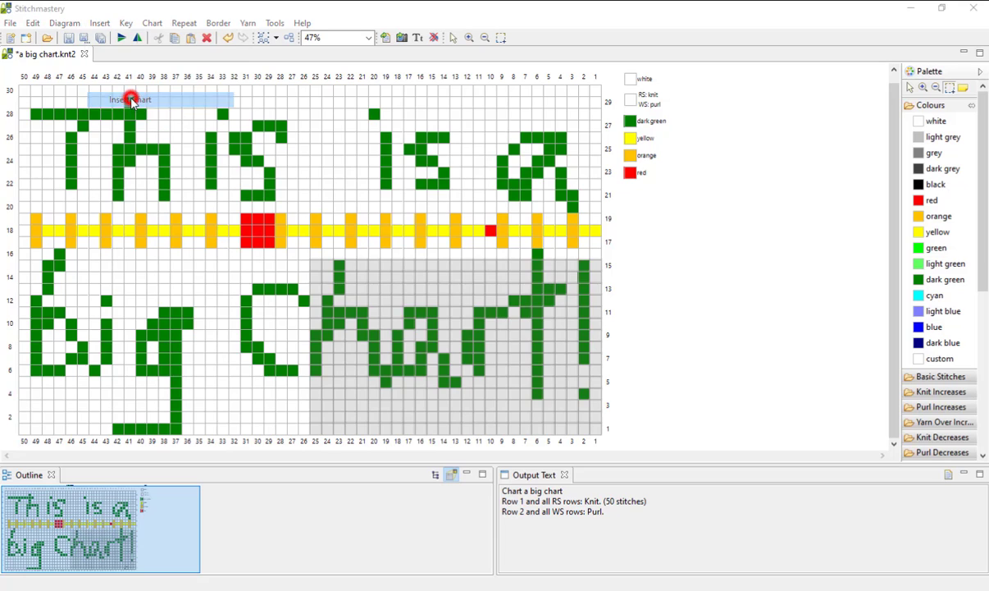
{"action": "left_click", "coordinate": [525, 117]}
{"action": "triple_click", "coordinate": [524, 116]}
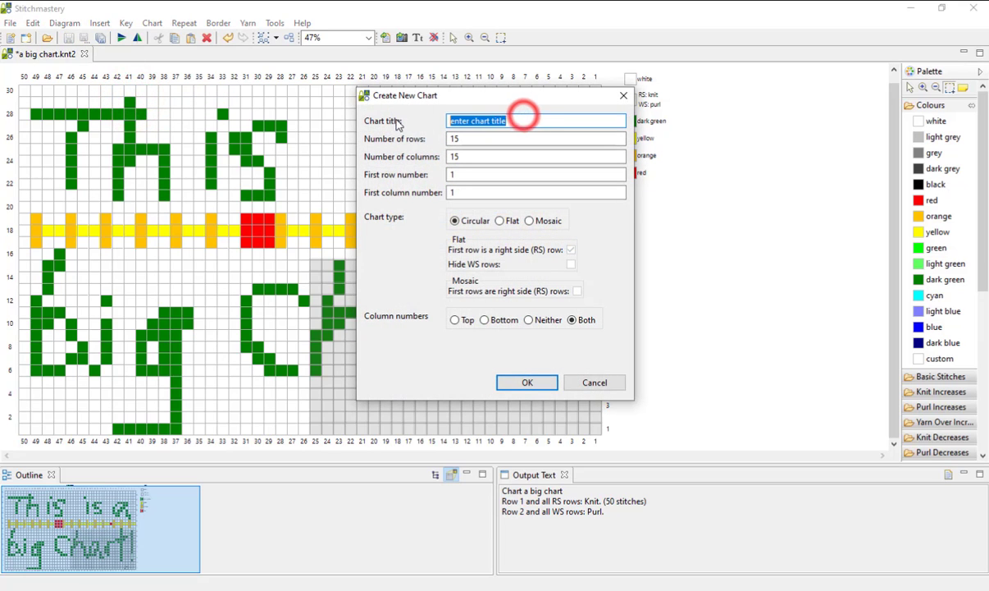
{"action": "type", "text": "bottom right quarter"}
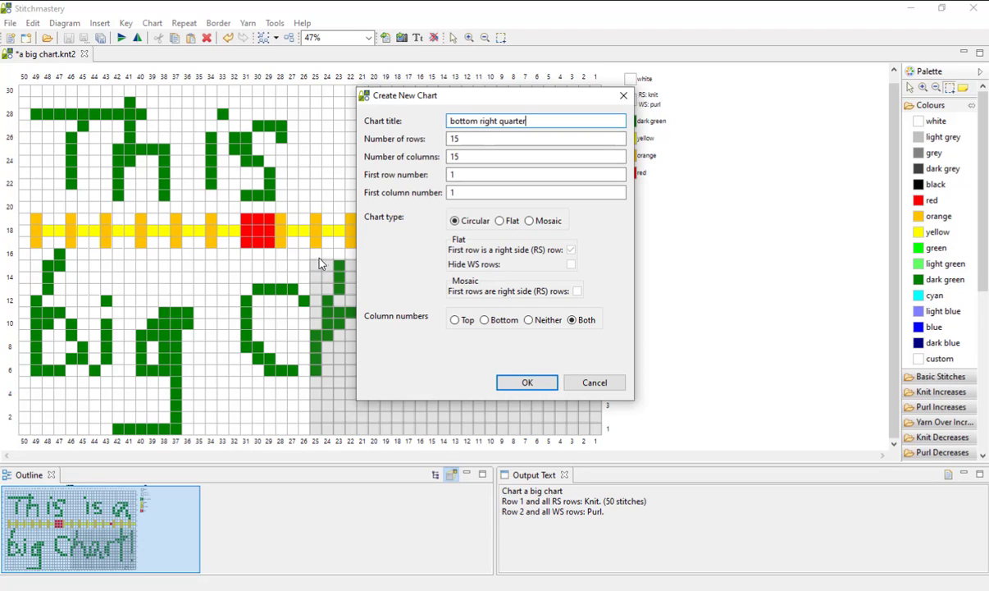
{"action": "left_click", "coordinate": [454, 154]}
{"action": "key", "text": "BackSpace"}
{"action": "type", "text": "2"}
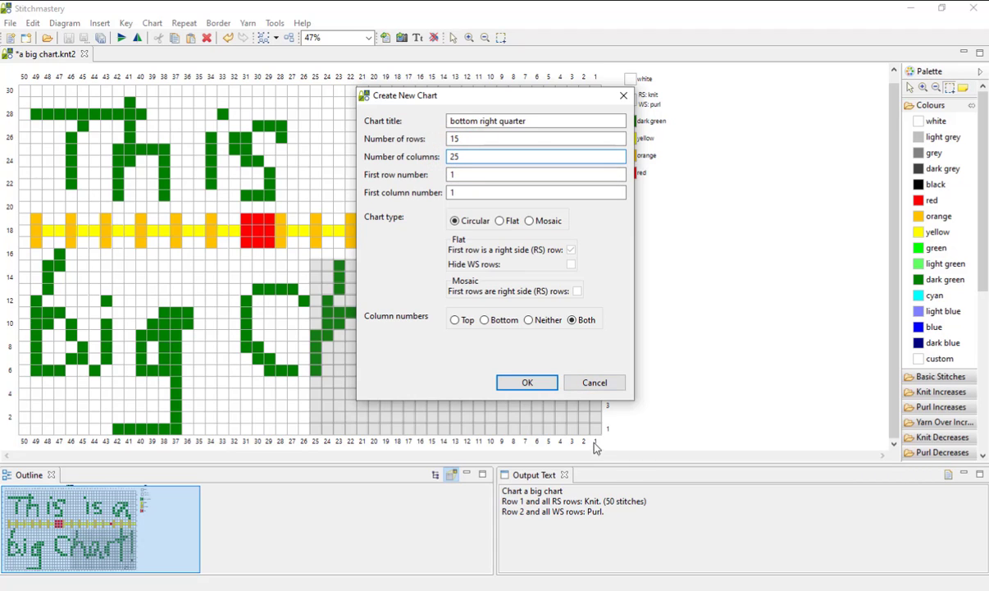
{"action": "left_click", "coordinate": [501, 222]}
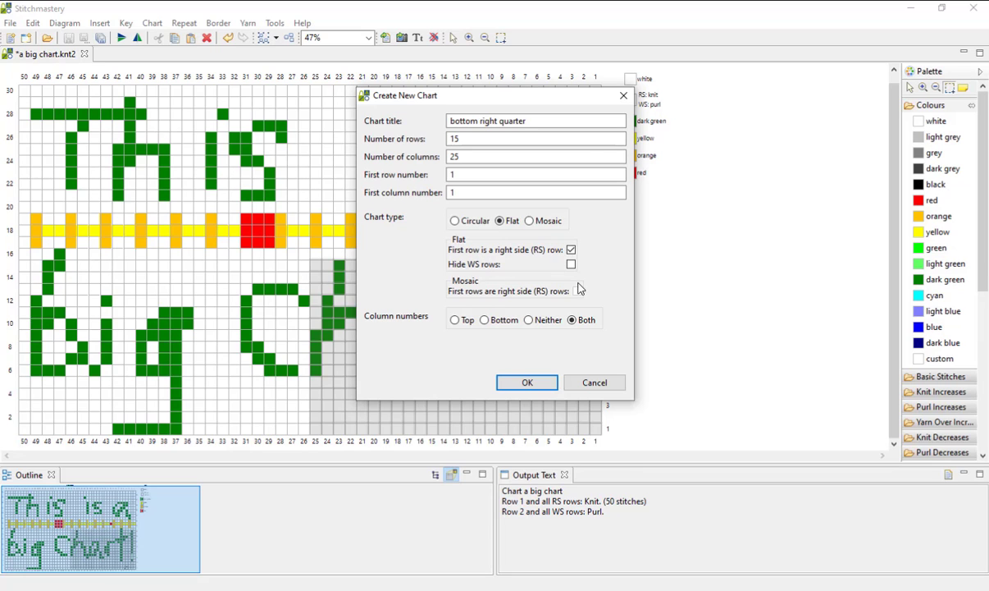
{"action": "left_click", "coordinate": [531, 383]}
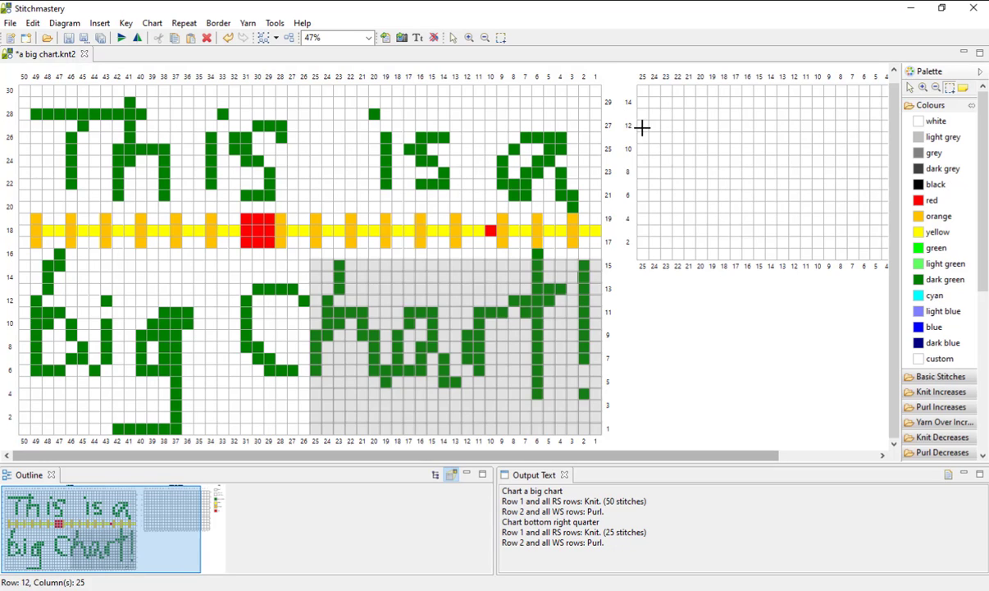
Step: Paste the copied stitches into the bottom right quarter chart, starting at its top left cell
{"action": "left_click", "coordinate": [456, 40]}
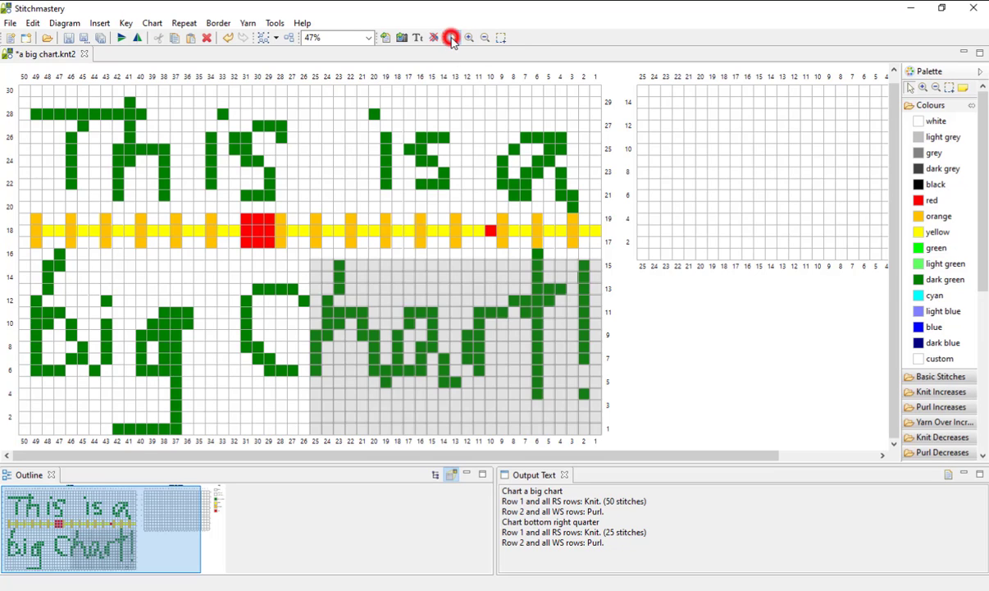
{"action": "left_click", "coordinate": [644, 94]}
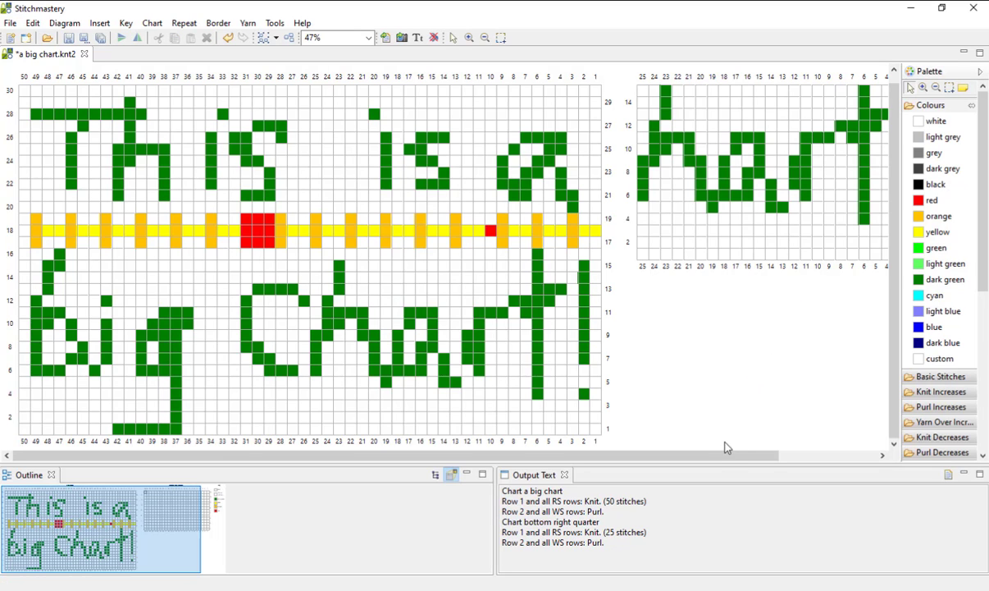
{"action": "left_click_drag", "start_coordinate": [718, 457], "coordinate": [820, 457]}
{"action": "scroll", "coordinate": [625, 358], "scroll_direction": "up", "scroll_amount": 3}
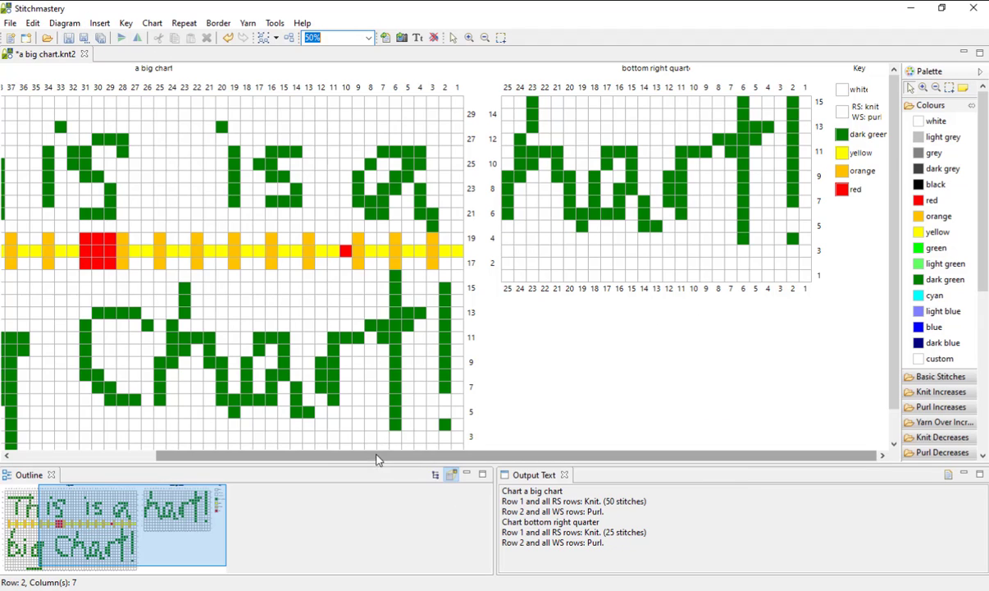
Step: Begin inserting another chart and title it "top right quarter"
{"action": "left_click", "coordinate": [89, 25]}
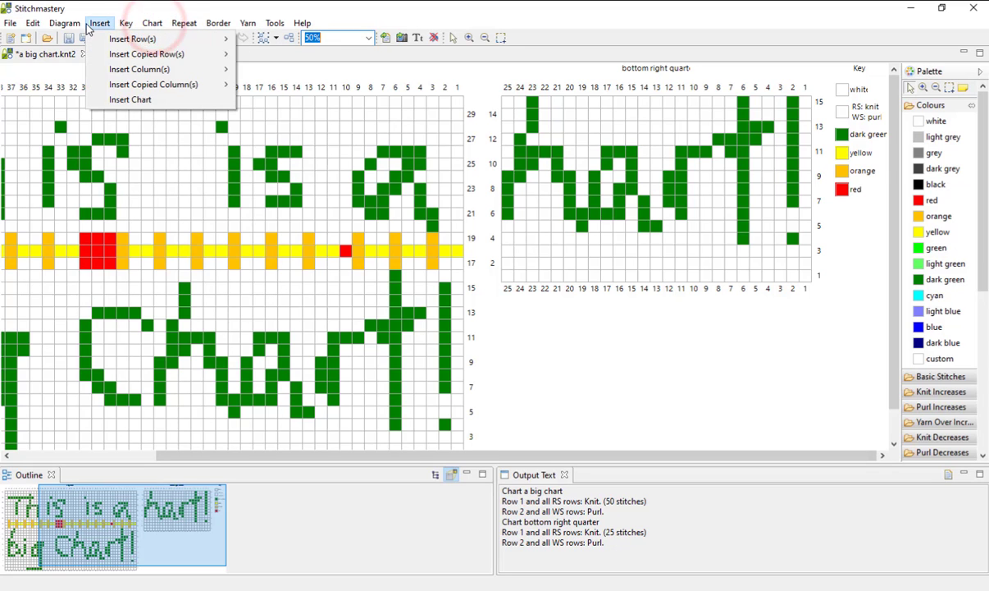
{"action": "left_click", "coordinate": [114, 100]}
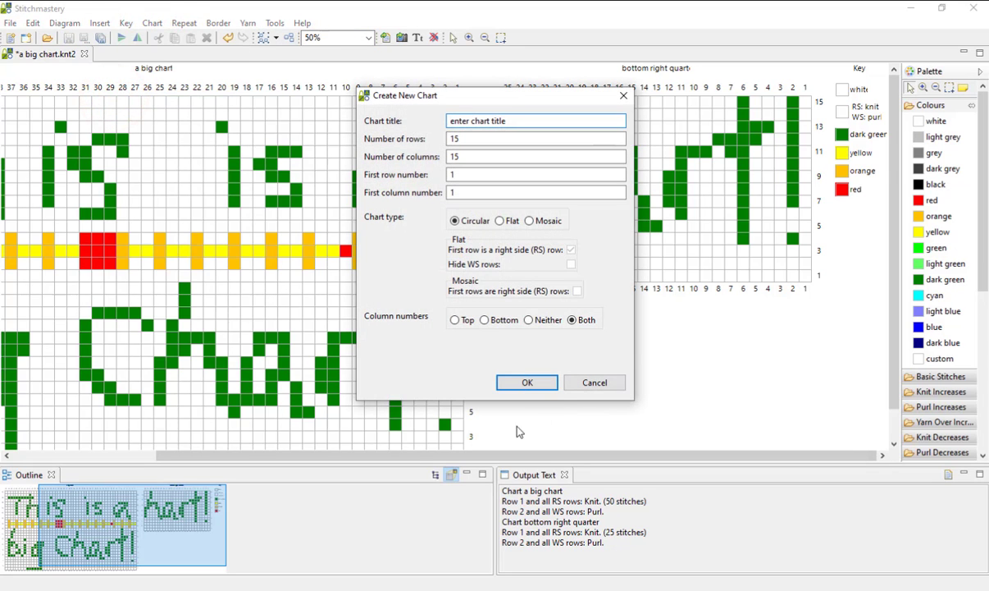
{"action": "type", "text": "tiop"}
{"action": "key", "text": "BackSpace"}
{"action": "key", "text": "BackSpace"}
{"action": "key", "text": "BackSpace"}
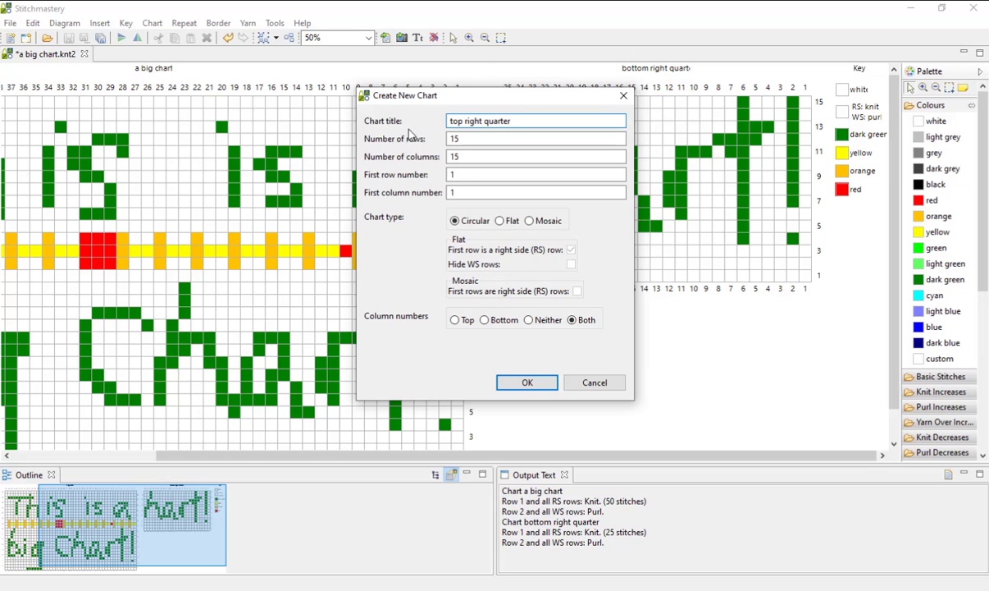
Step: Give the top right quarter chart 16 rows, 25 columns, first row number 15 and the Flat type, and create it
{"action": "mouse_move", "coordinate": [440, 96]}
{"action": "left_mouse_down"}
{"action": "mouse_move", "coordinate": [604, 96]}
{"action": "mouse_move", "coordinate": [578, 104]}
{"action": "left_mouse_up"}
{"action": "left_click_drag", "start_coordinate": [604, 144], "coordinate": [596, 145]}
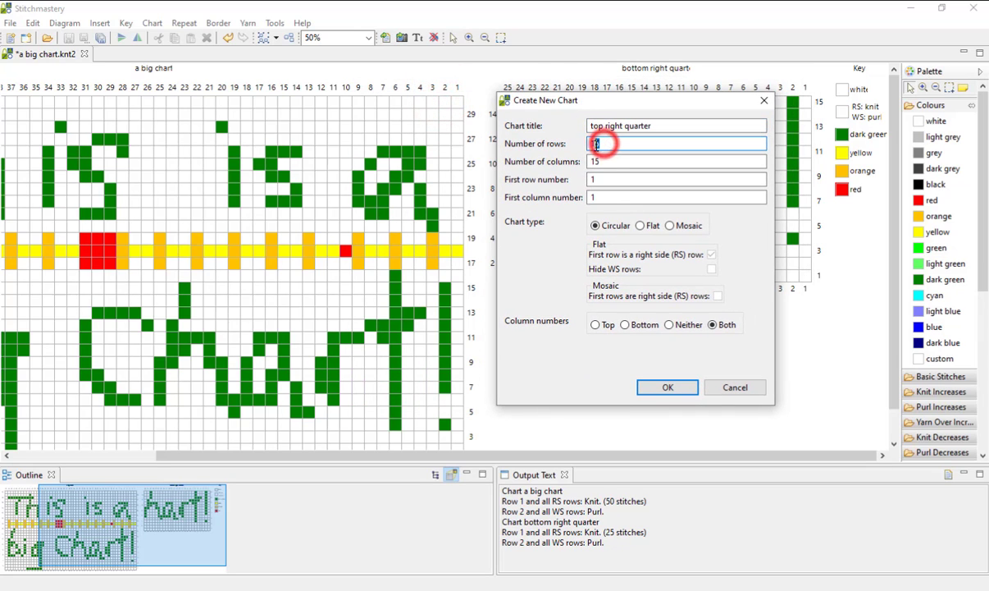
{"action": "type", "text": "6"}
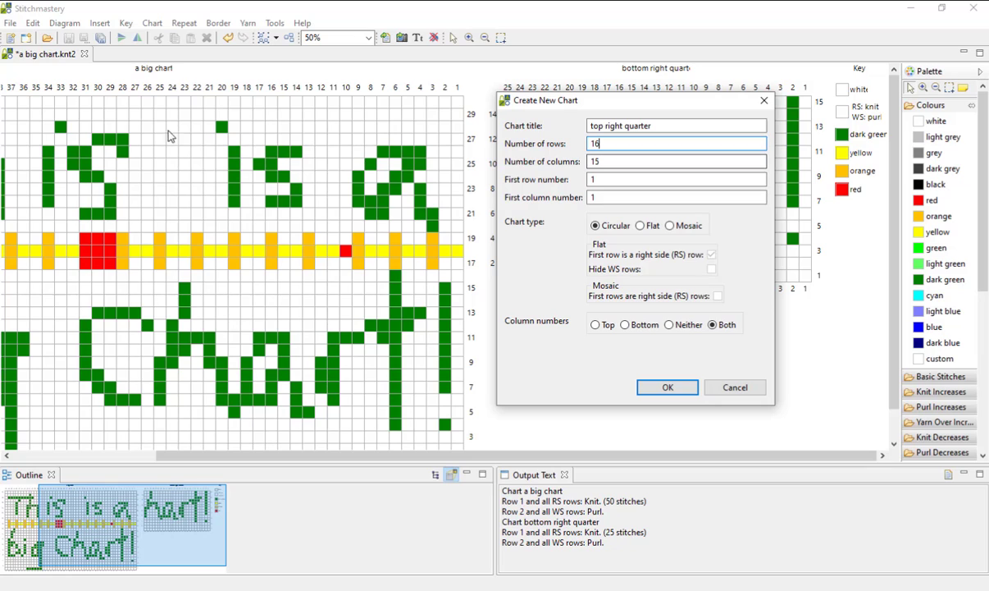
{"action": "double_click", "coordinate": [596, 162]}
{"action": "type", "text": "25"}
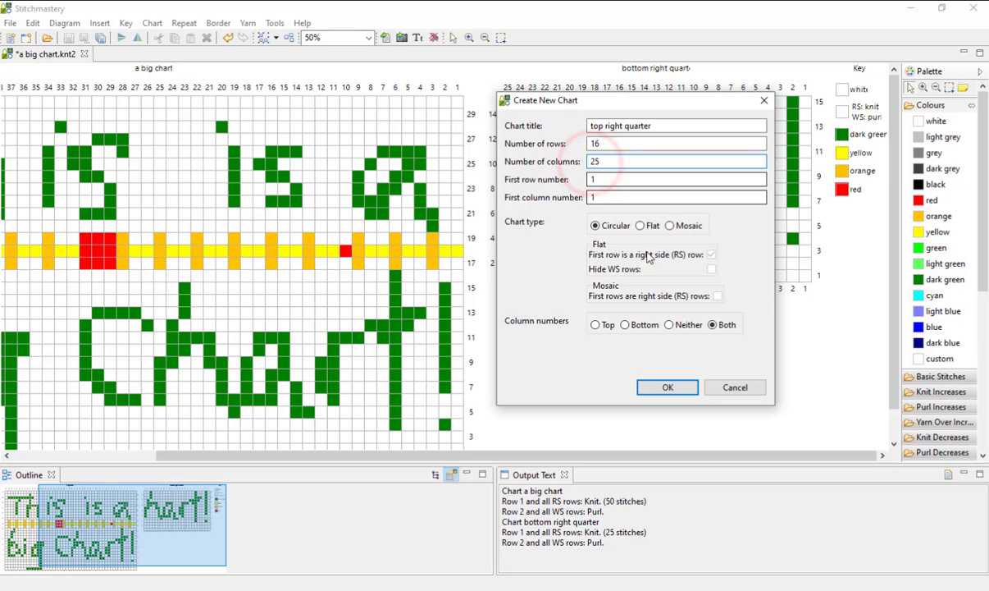
{"action": "double_click", "coordinate": [607, 182]}
{"action": "type", "text": "15"}
{"action": "left_click", "coordinate": [641, 225]}
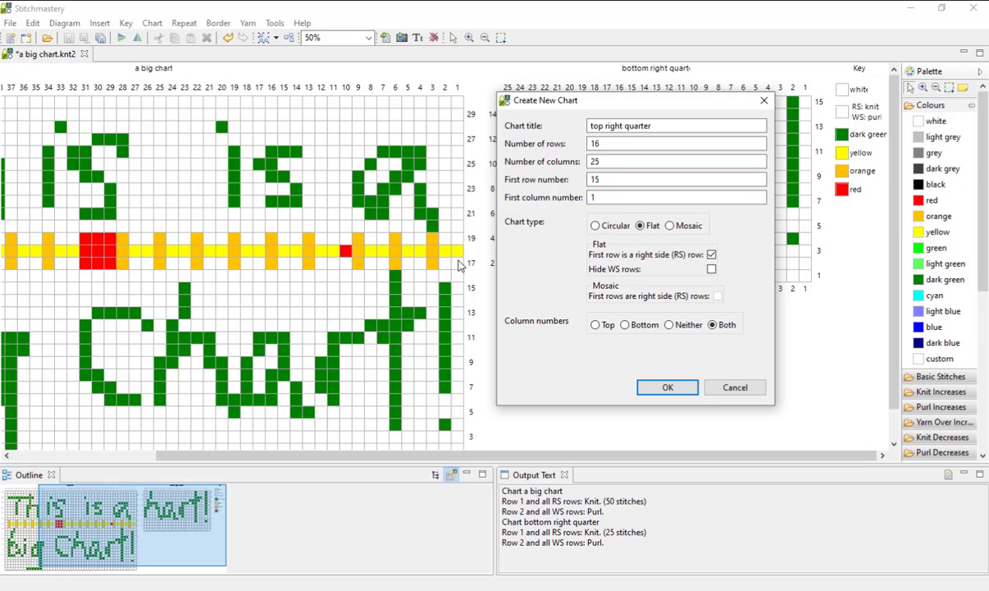
{"action": "left_click", "coordinate": [667, 389]}
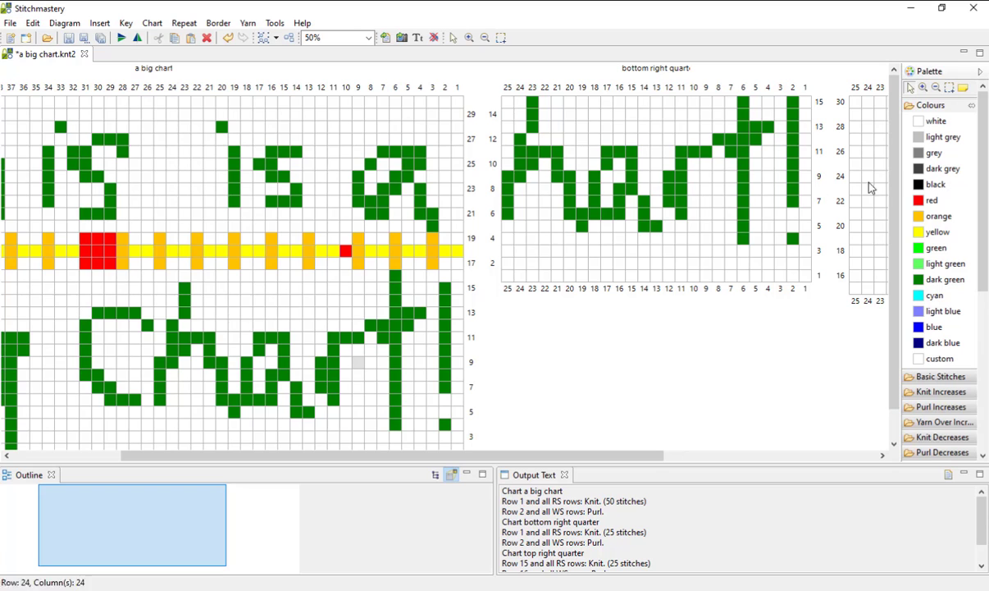
Step: Enlarge the diagram area and move the bottom right quarter chart beneath the top right quarter chart
{"action": "left_click_drag", "start_coordinate": [649, 456], "coordinate": [857, 457]}
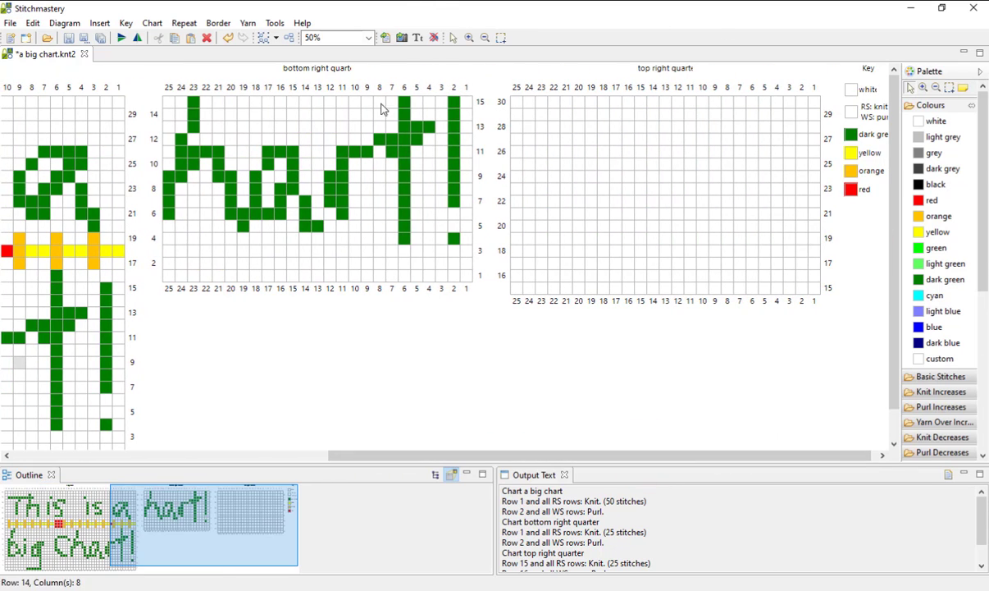
{"action": "left_click", "coordinate": [368, 37]}
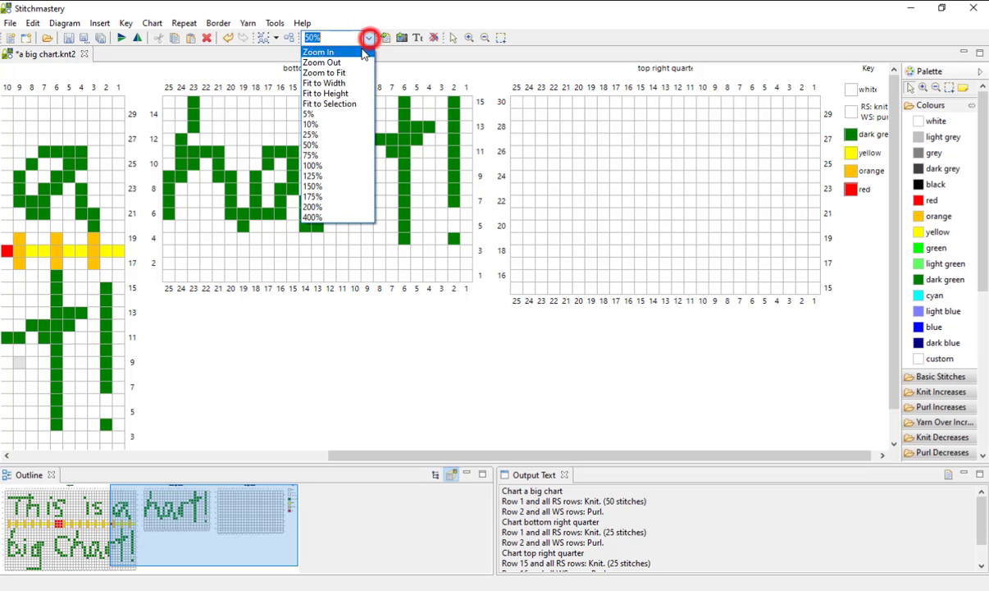
{"action": "left_click", "coordinate": [327, 134]}
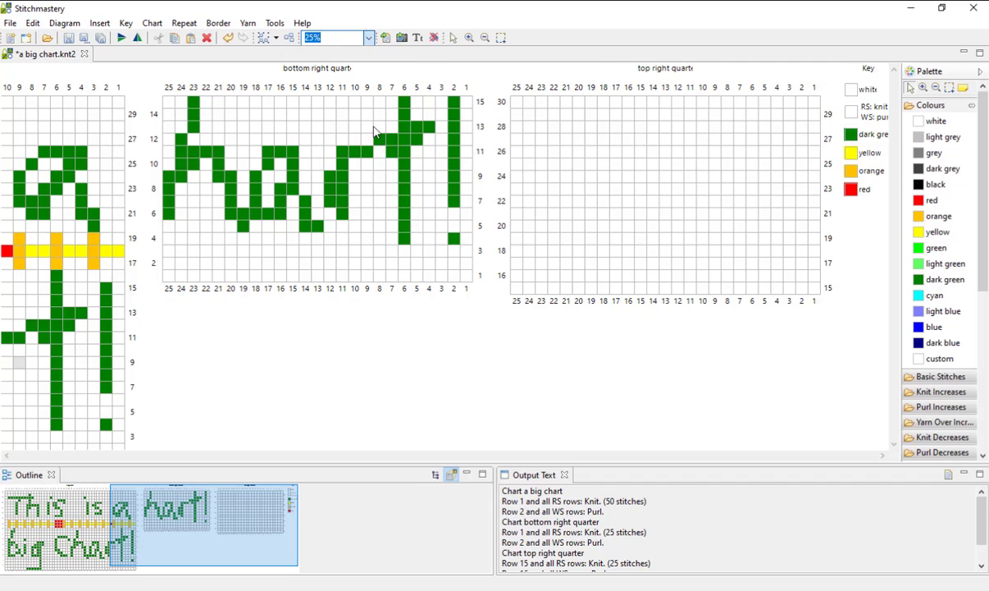
{"action": "left_click", "coordinate": [369, 38]}
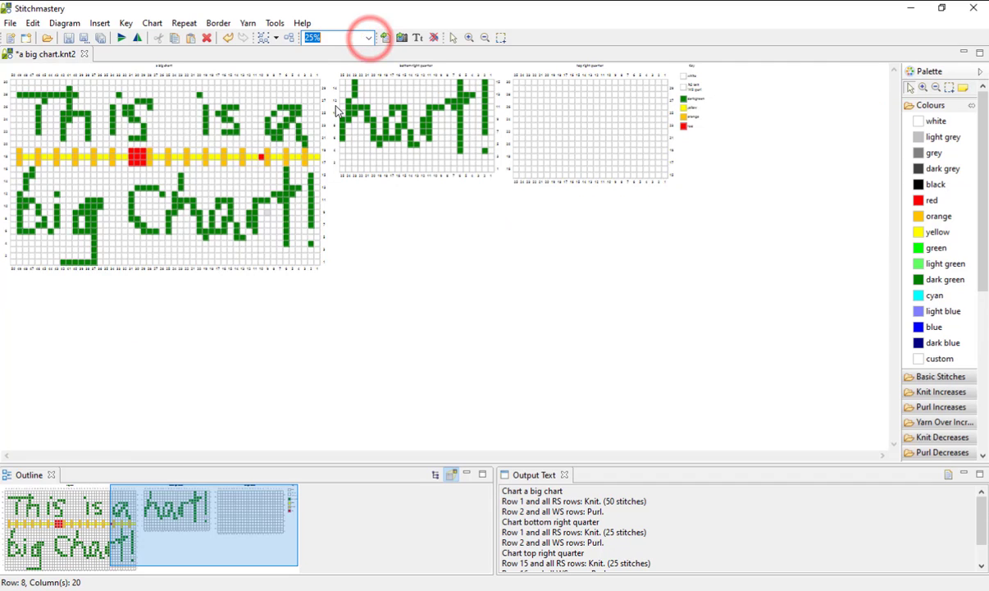
{"action": "left_click", "coordinate": [312, 146]}
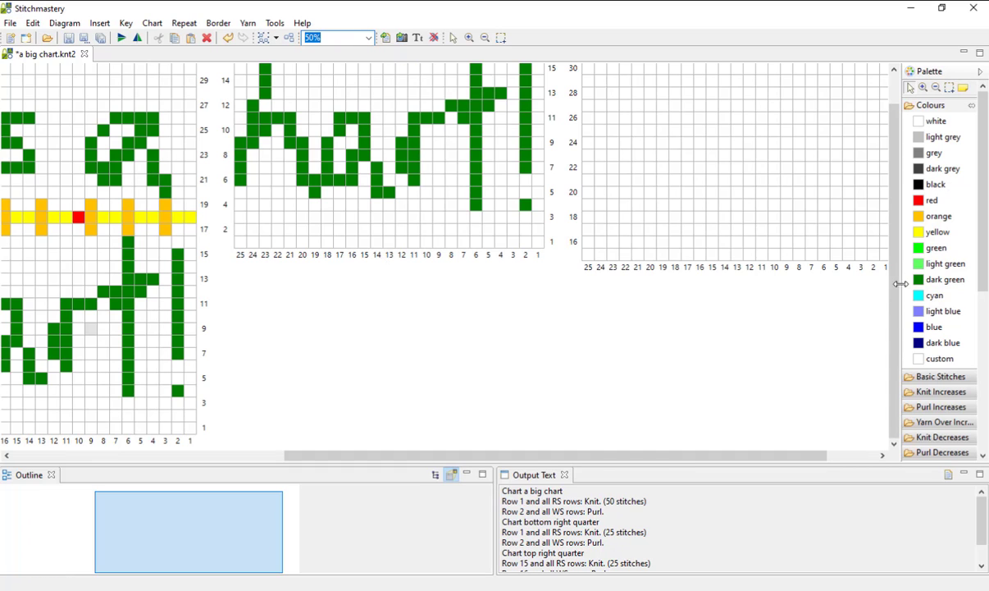
{"action": "left_click_drag", "start_coordinate": [829, 469], "coordinate": [901, 360]}
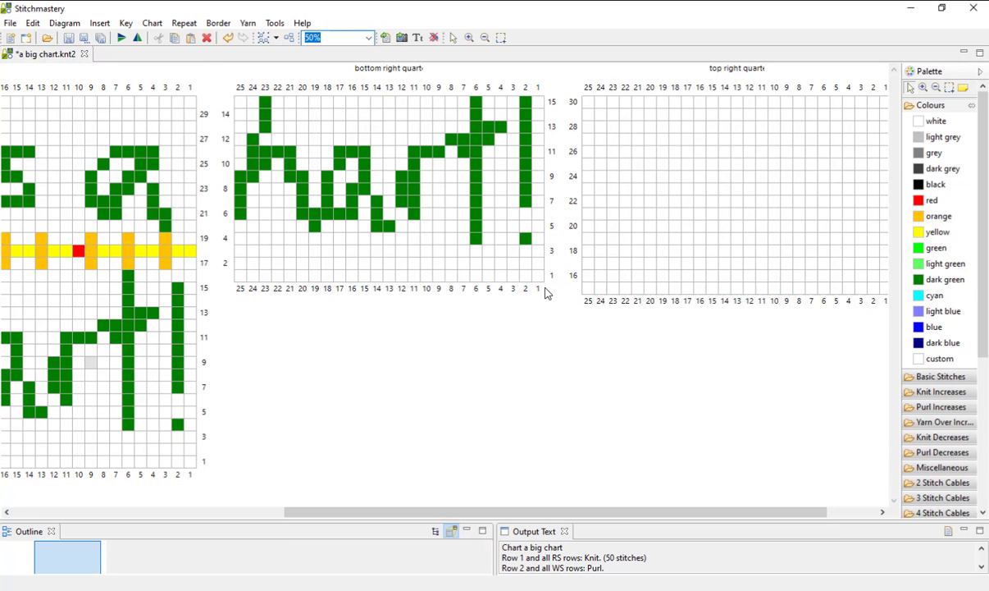
{"action": "left_click", "coordinate": [543, 287]}
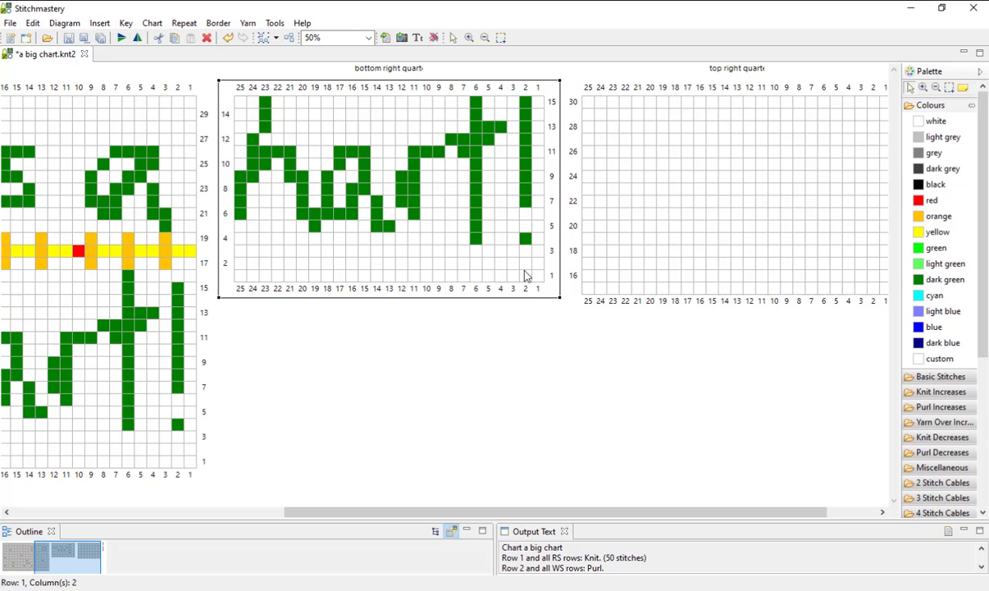
{"action": "left_click", "coordinate": [218, 84]}
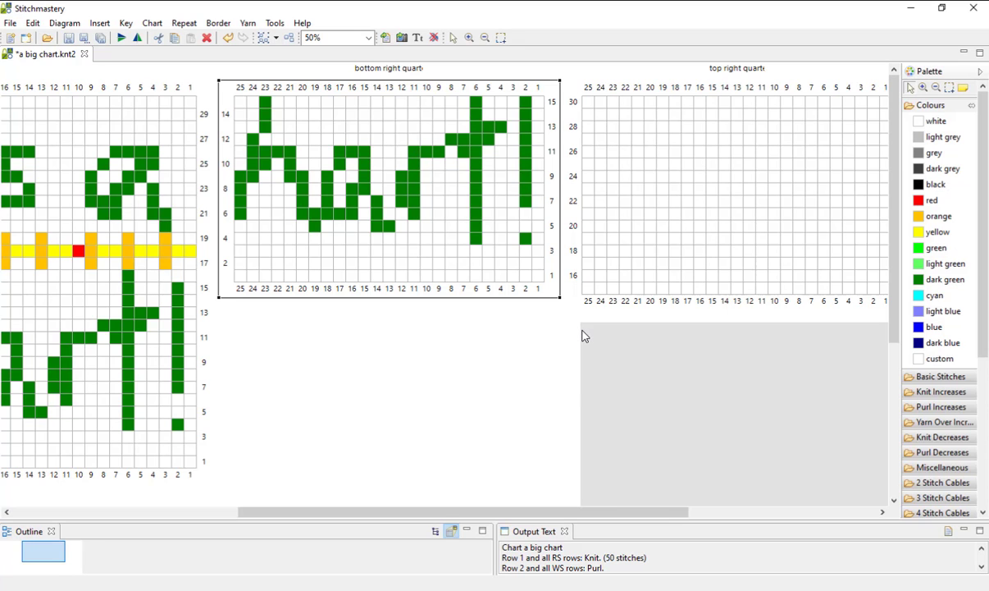
{"action": "left_click_drag", "start_coordinate": [582, 332], "coordinate": [578, 331]}
Step: Shift the bottom right quarter chart slightly left to line it up with the top right quarter chart above
{"action": "left_click_drag", "start_coordinate": [795, 511], "coordinate": [860, 512]}
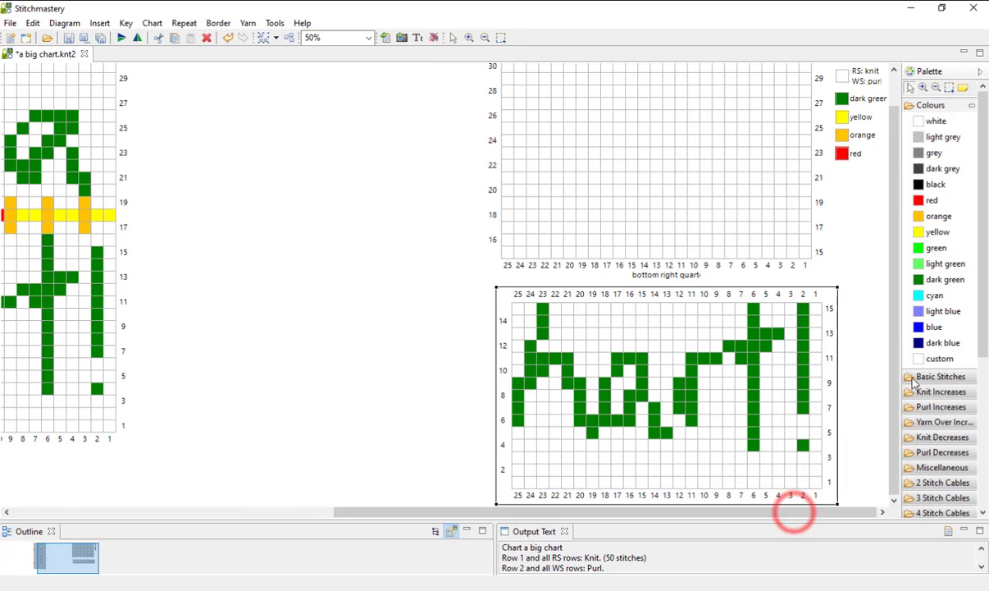
{"action": "left_click_drag", "start_coordinate": [894, 413], "coordinate": [897, 432]}
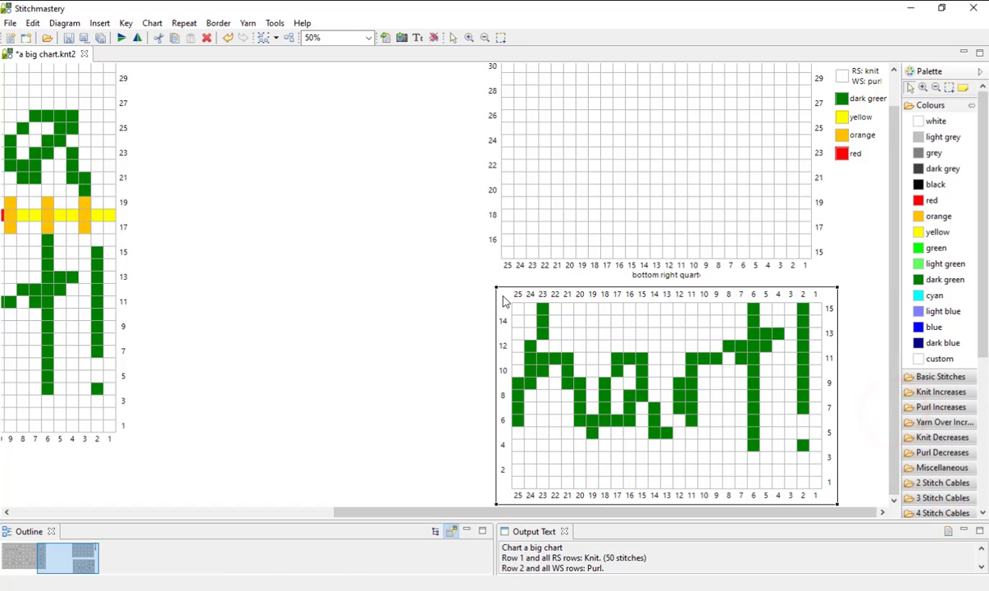
{"action": "left_click", "coordinate": [499, 298]}
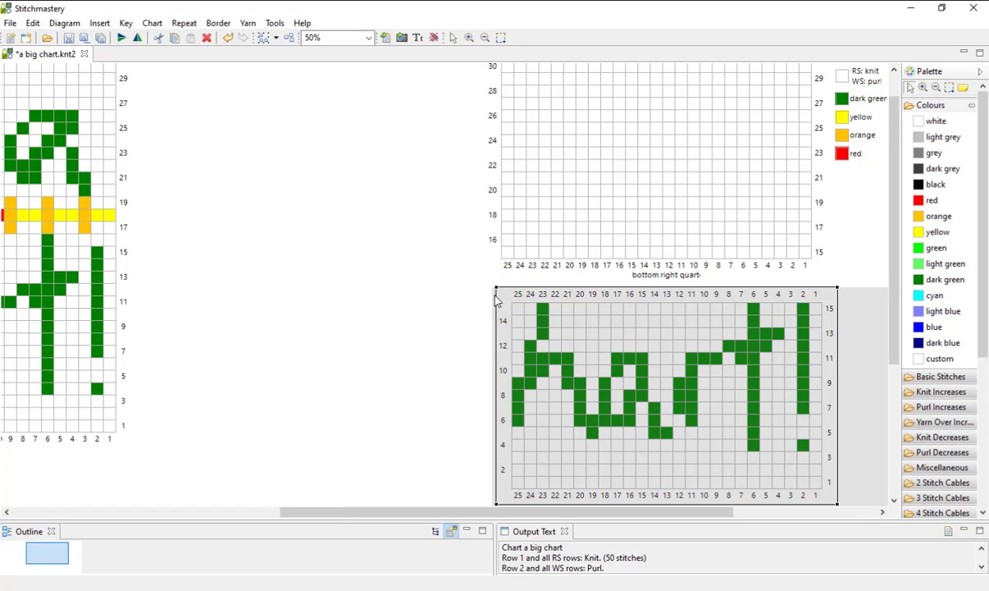
{"action": "left_click_drag", "start_coordinate": [491, 294], "coordinate": [443, 305]}
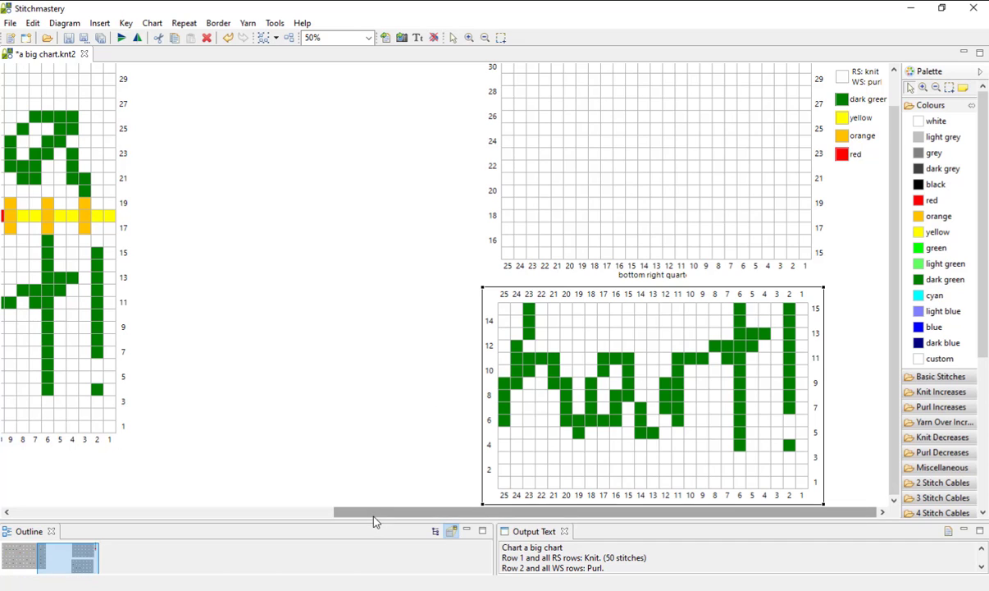
{"action": "left_click_drag", "start_coordinate": [897, 335], "coordinate": [893, 326]}
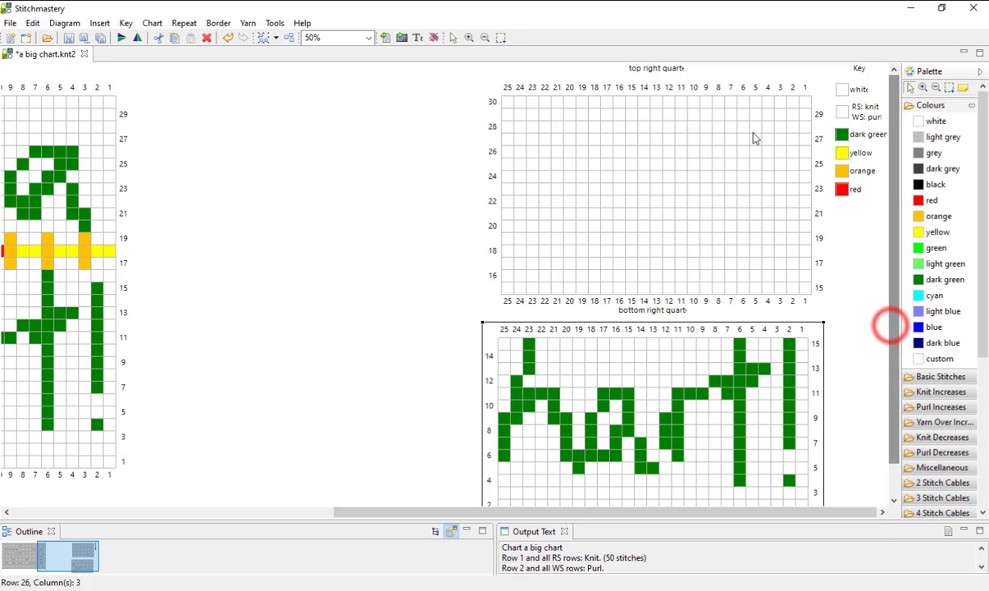
{"action": "left_click_drag", "start_coordinate": [368, 518], "coordinate": [220, 516]}
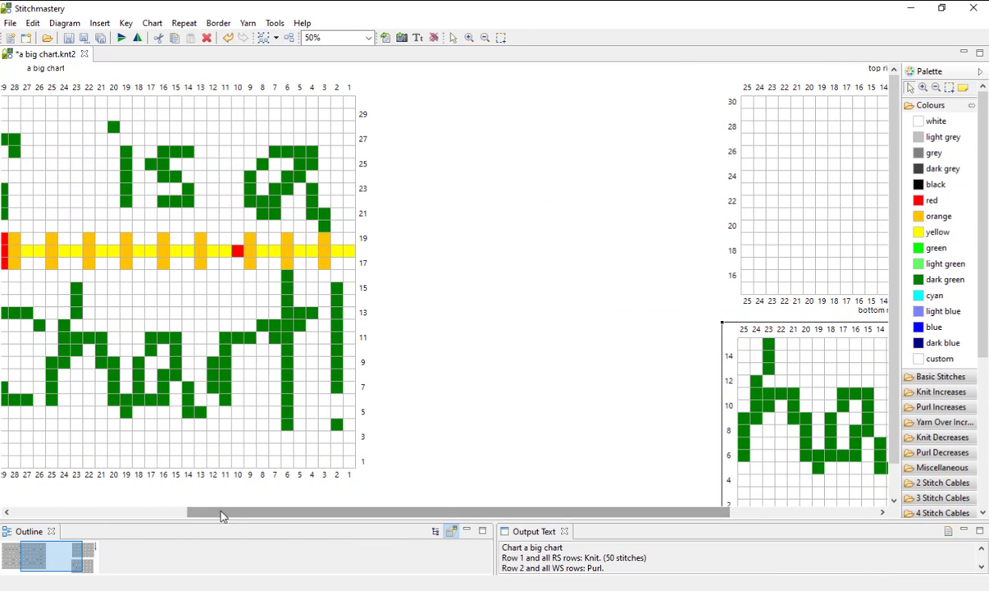
Step: Copy the big chart's stitches in columns 1 to 25, rows 15 to 30, into the top right quarter chart
{"action": "left_click", "coordinate": [52, 105]}
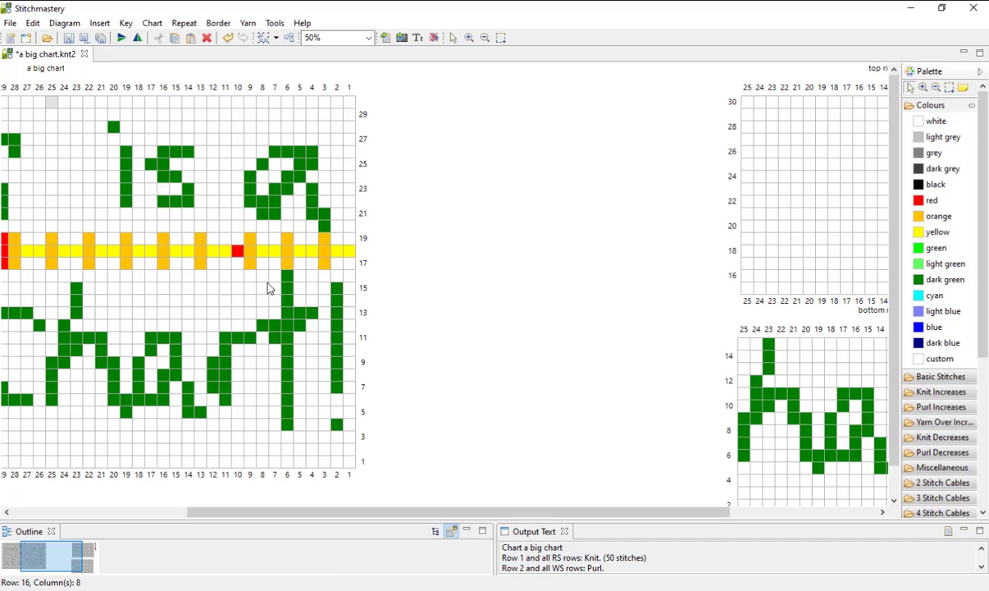
{"action": "left_click", "coordinate": [351, 292], "text": "shift"}
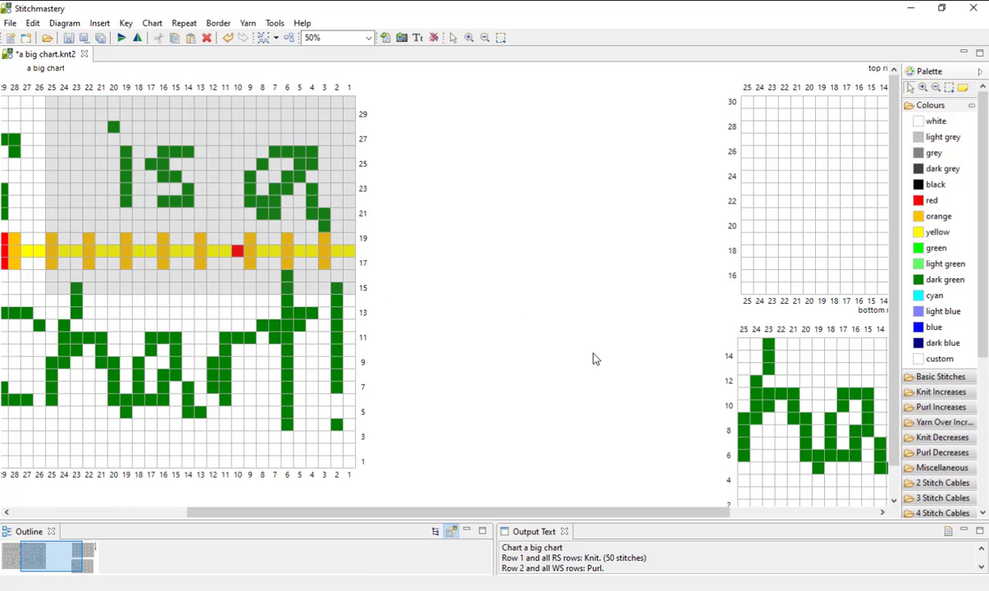
{"action": "left_click", "coordinate": [749, 103]}
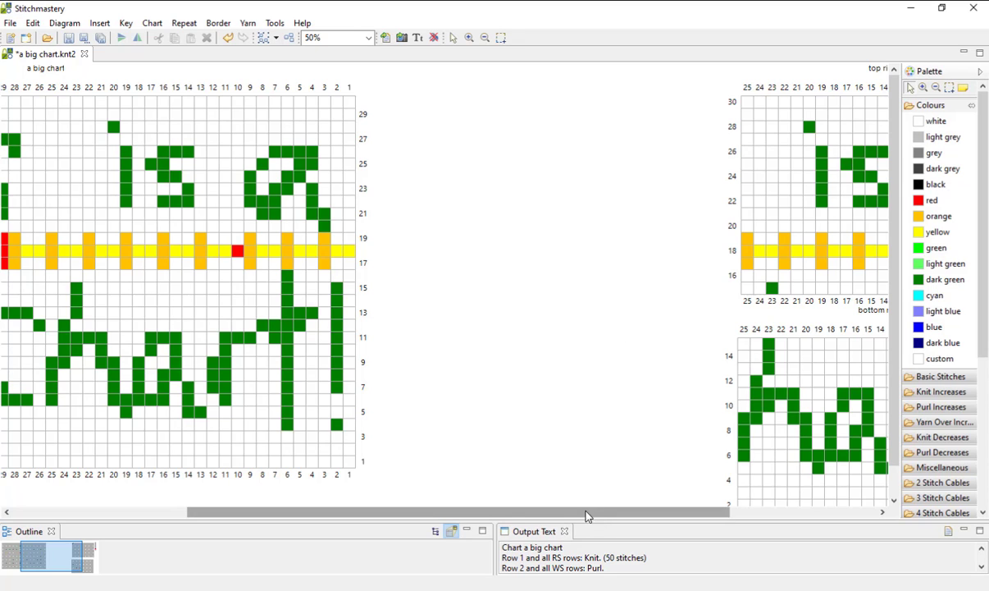
{"action": "left_click_drag", "start_coordinate": [601, 510], "coordinate": [808, 507]}
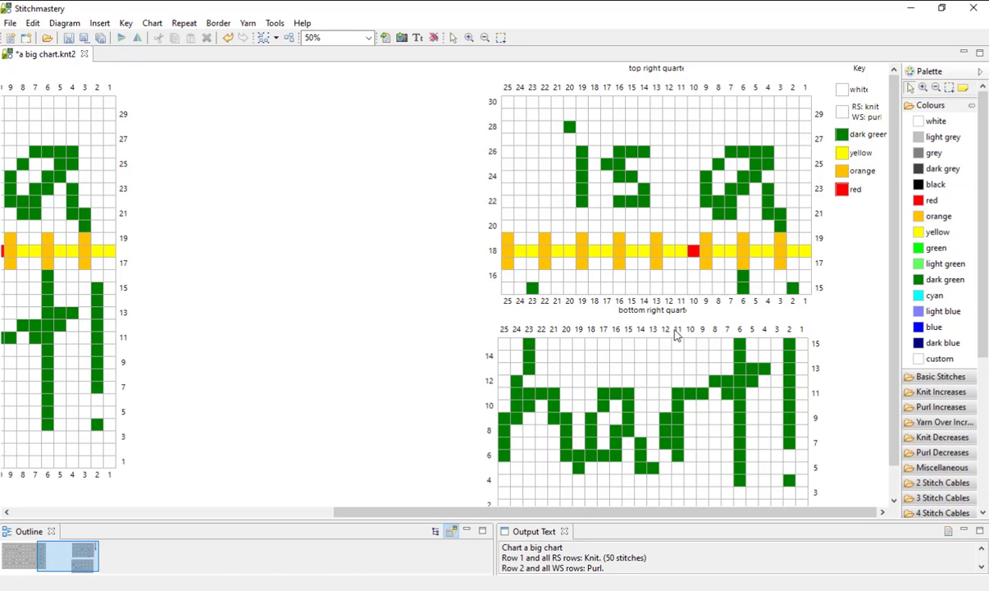
Step: Place a border on all sides of the whole of row 15 in the top right quarter chart
{"action": "left_click", "coordinate": [805, 288]}
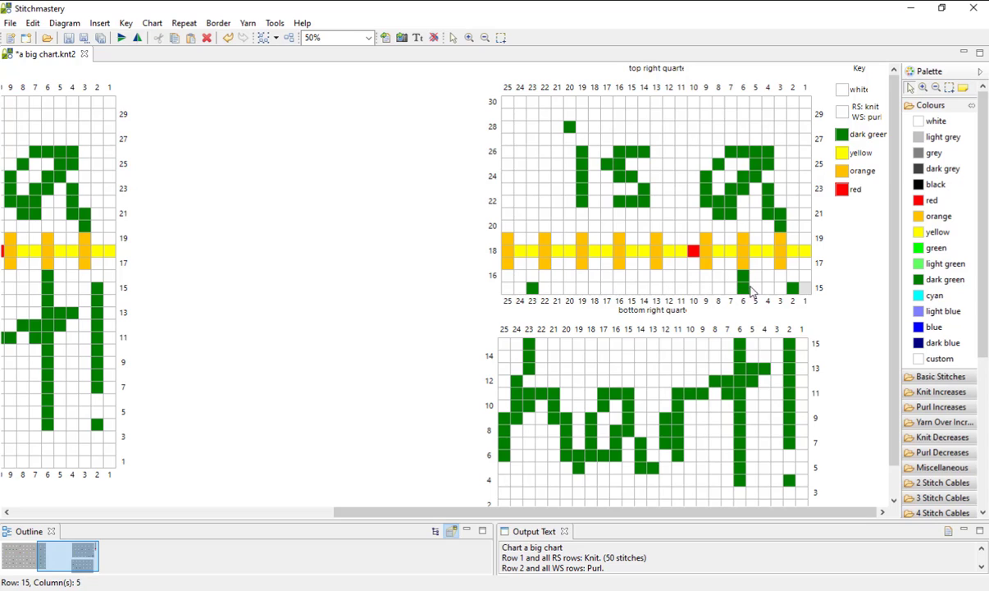
{"action": "left_click", "coordinate": [507, 289]}
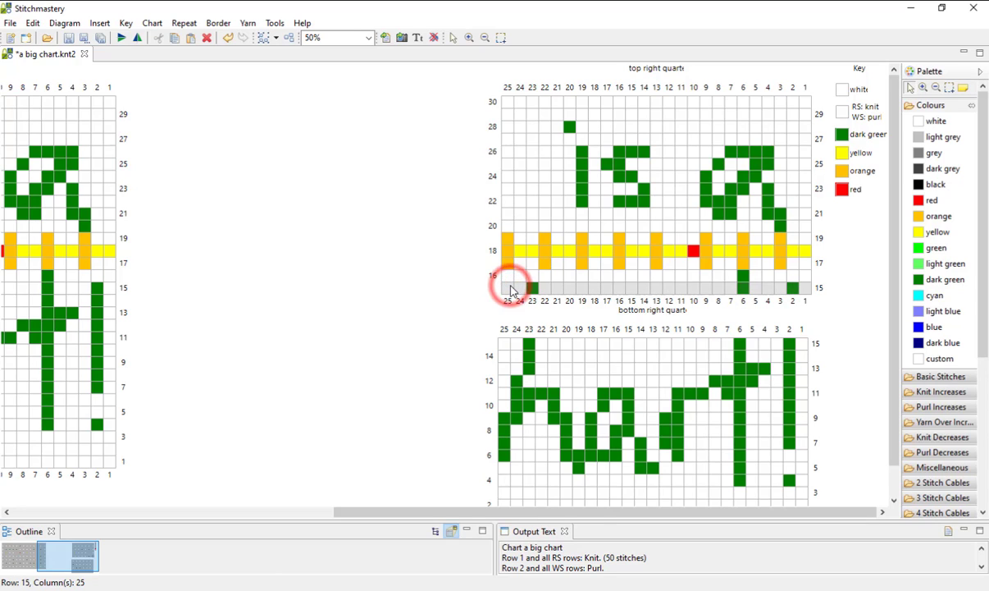
{"action": "left_click", "coordinate": [218, 24]}
{"action": "mouse_move", "coordinate": [323, 42]}
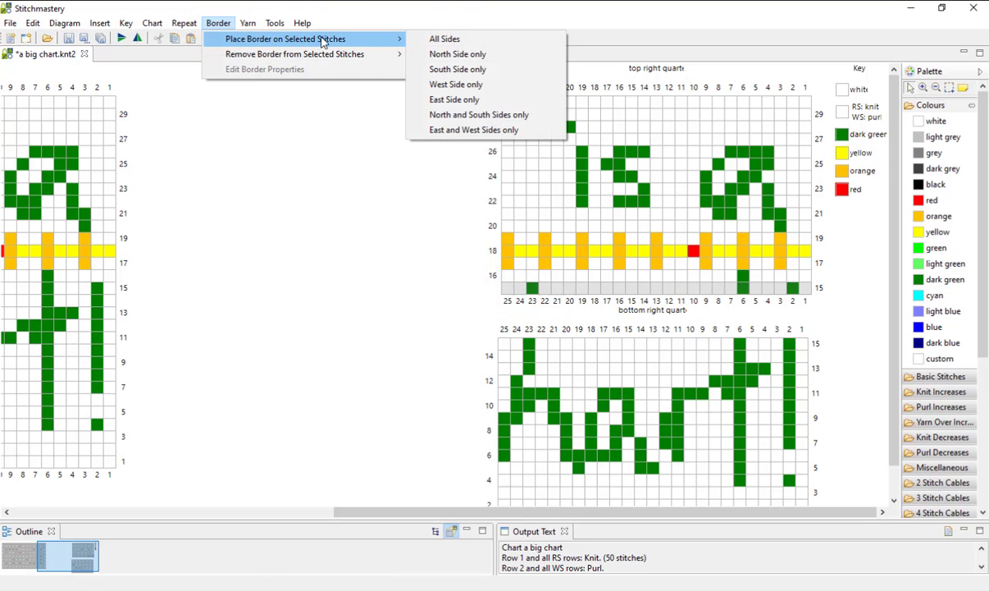
{"action": "left_click", "coordinate": [461, 39]}
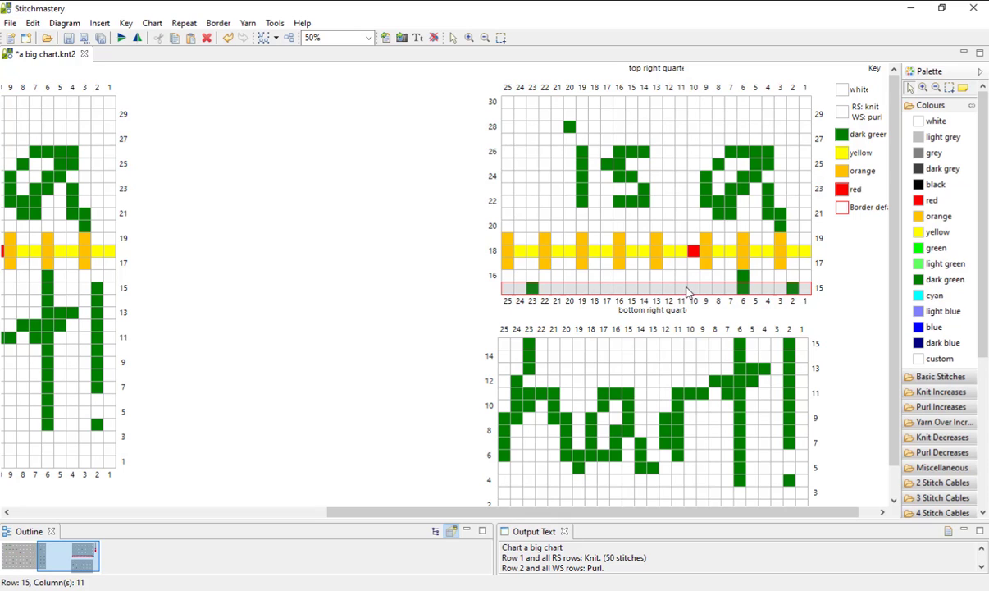
Step: Edit the new border's properties from its key entry and set the display text to "You've already worked these"
{"action": "left_click_drag", "start_coordinate": [656, 510], "coordinate": [675, 510]}
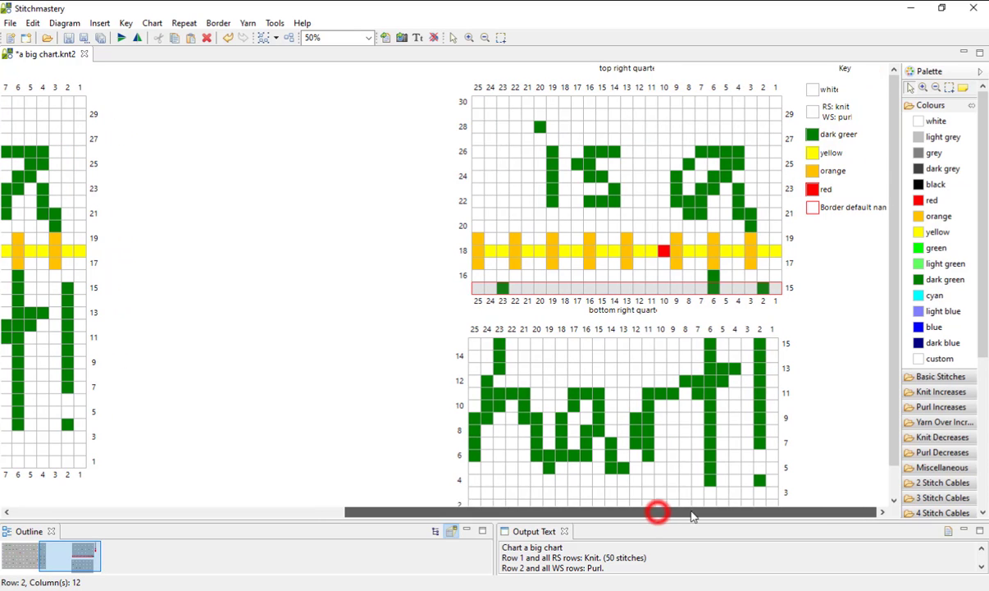
{"action": "left_click", "coordinate": [813, 210]}
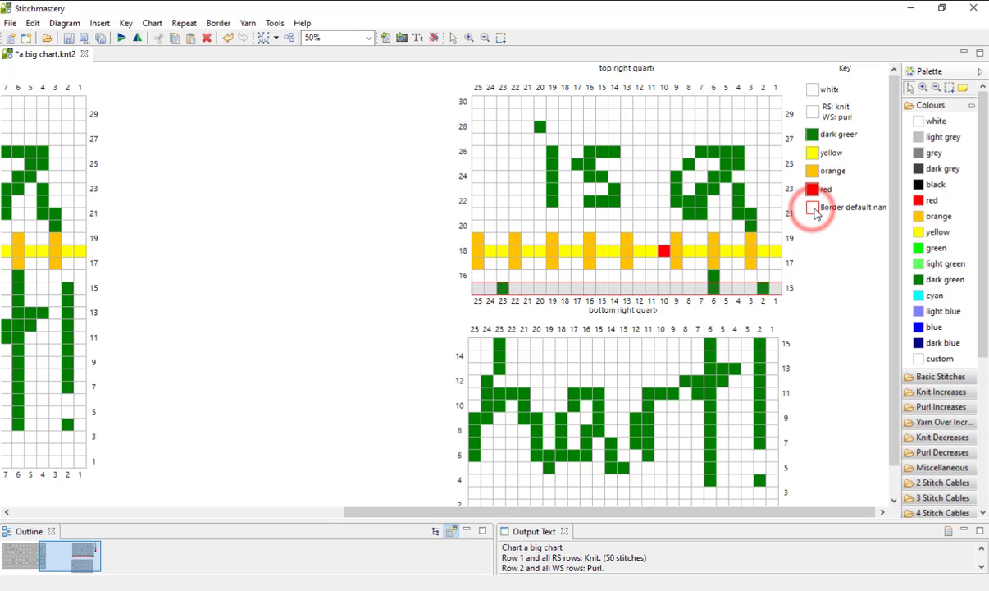
{"action": "left_click", "coordinate": [218, 23]}
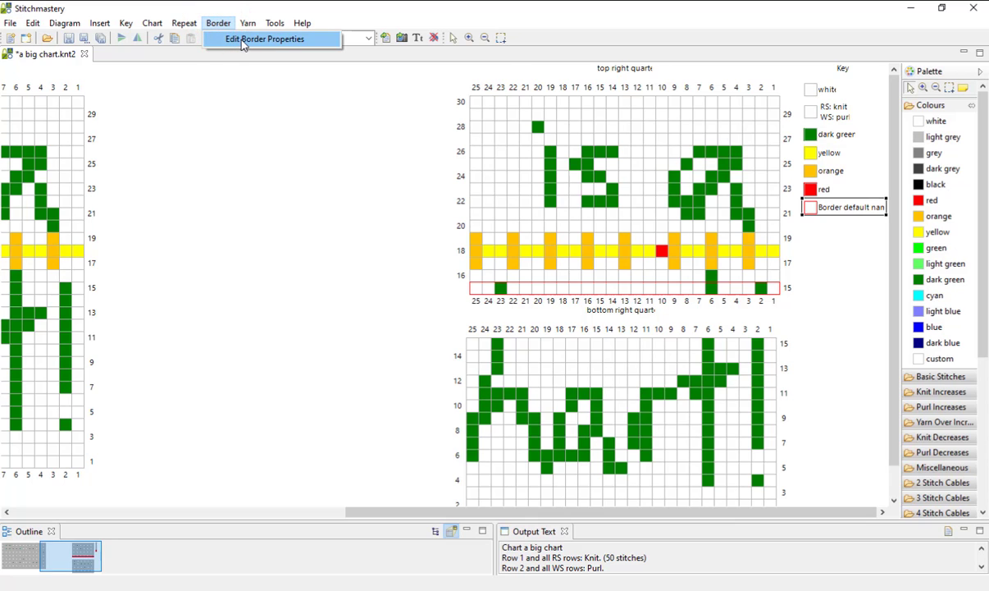
{"action": "left_click", "coordinate": [243, 41]}
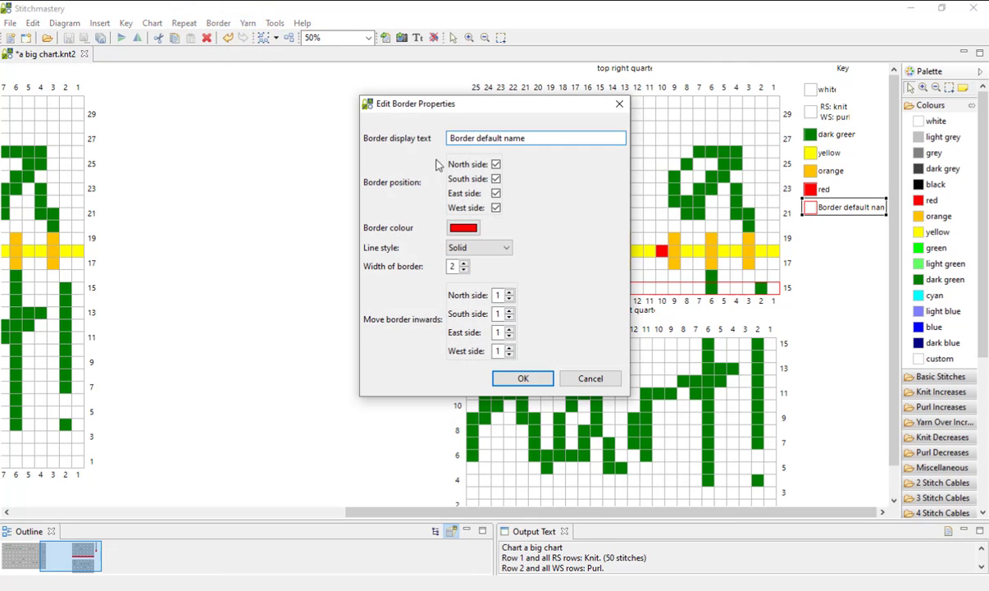
{"action": "triple_click", "coordinate": [543, 137]}
{"action": "type", "text": "Y"}
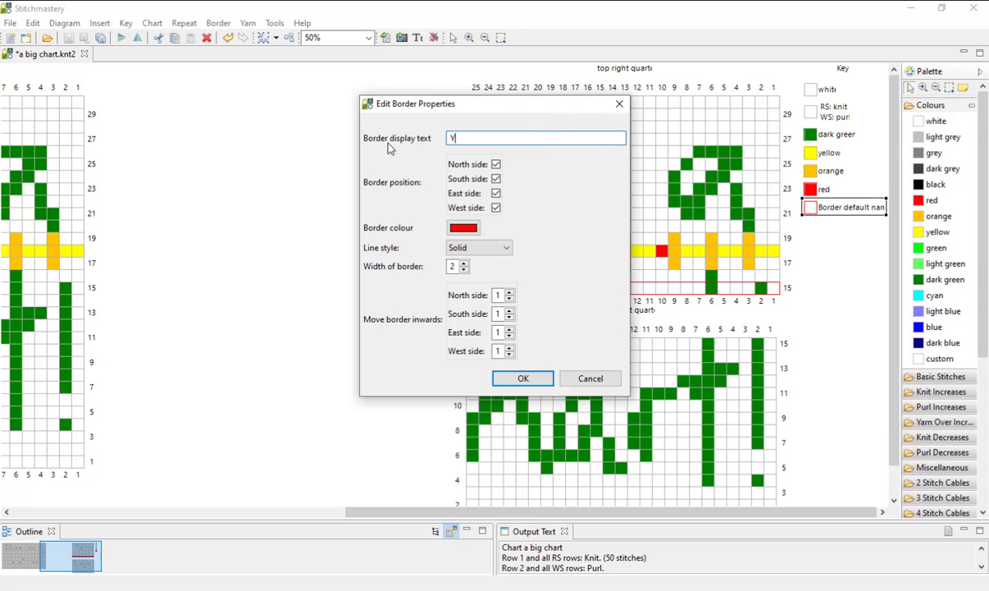
{"action": "type", "text": "uo've already worked these"}
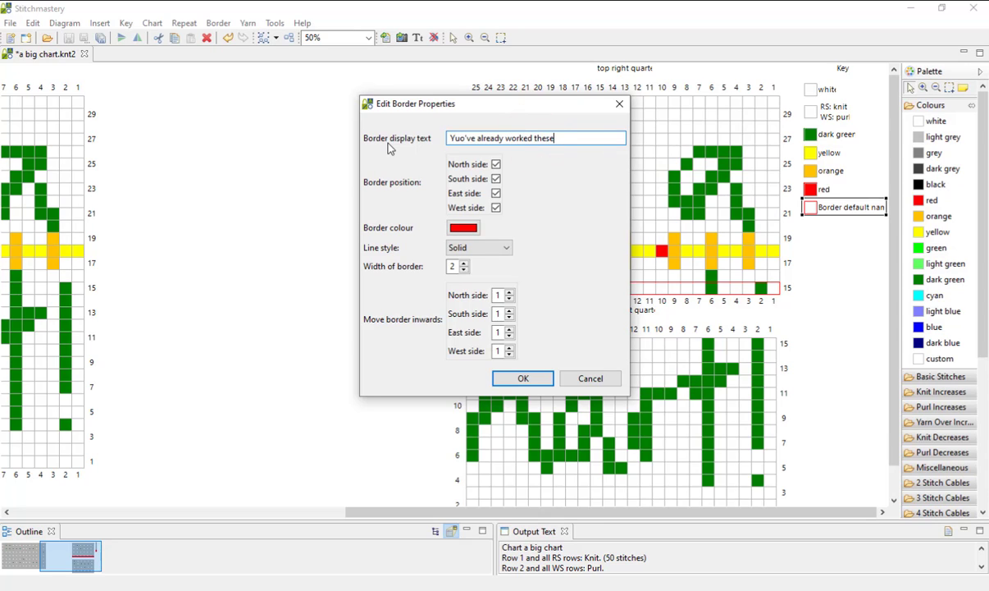
{"action": "left_click", "coordinate": [460, 138]}
{"action": "key", "text": "BackSpace"}
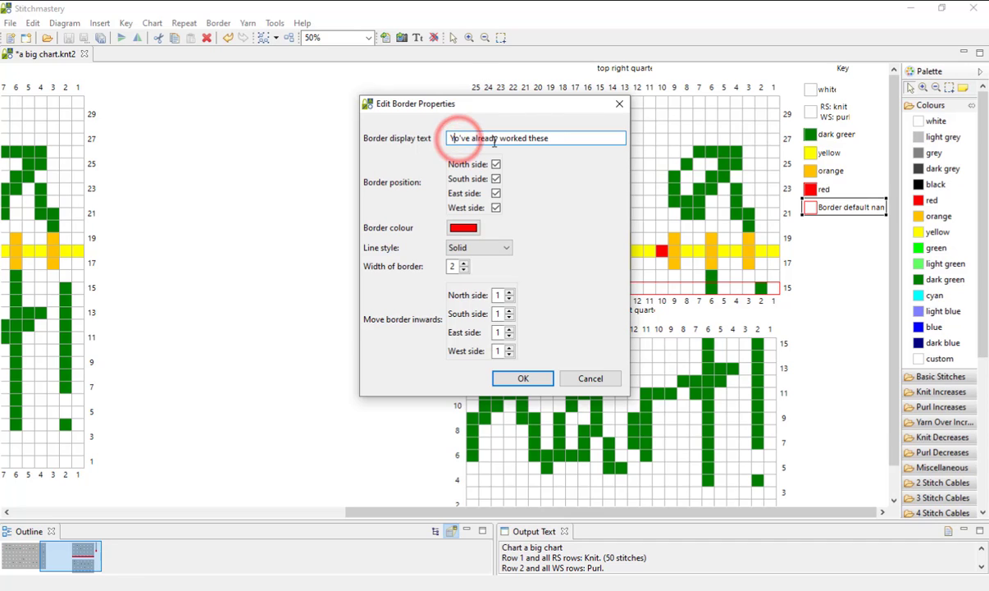
{"action": "key", "text": "Right"}
{"action": "type", "text": "u"}
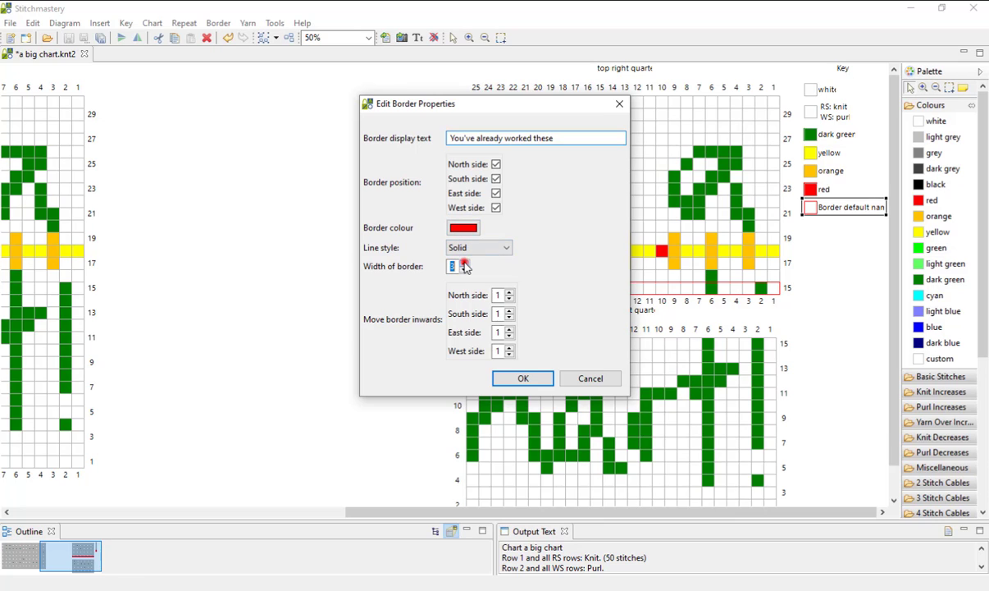
Step: Set the border width to 5 and its colour to purple, and apply the border properties
{"action": "left_click", "coordinate": [464, 263]}
{"action": "left_click", "coordinate": [464, 269]}
{"action": "left_click", "coordinate": [469, 234]}
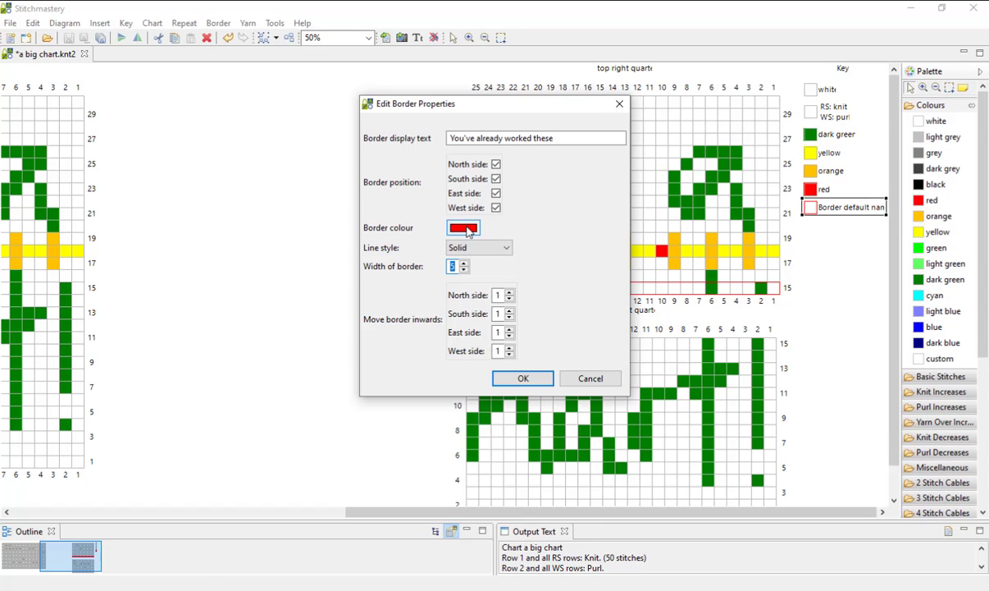
{"action": "left_click", "coordinate": [469, 230]}
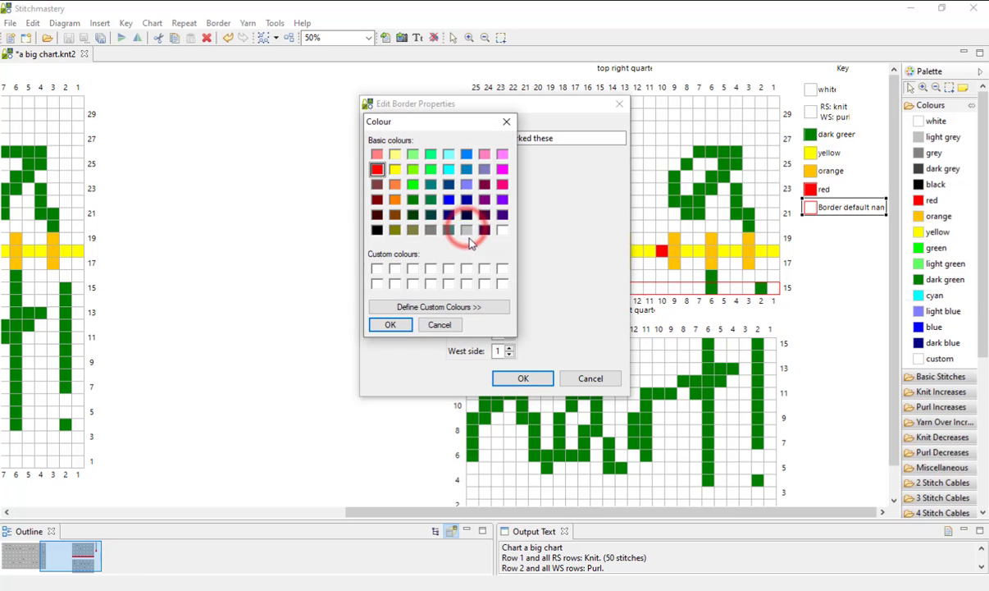
{"action": "left_click", "coordinate": [484, 198]}
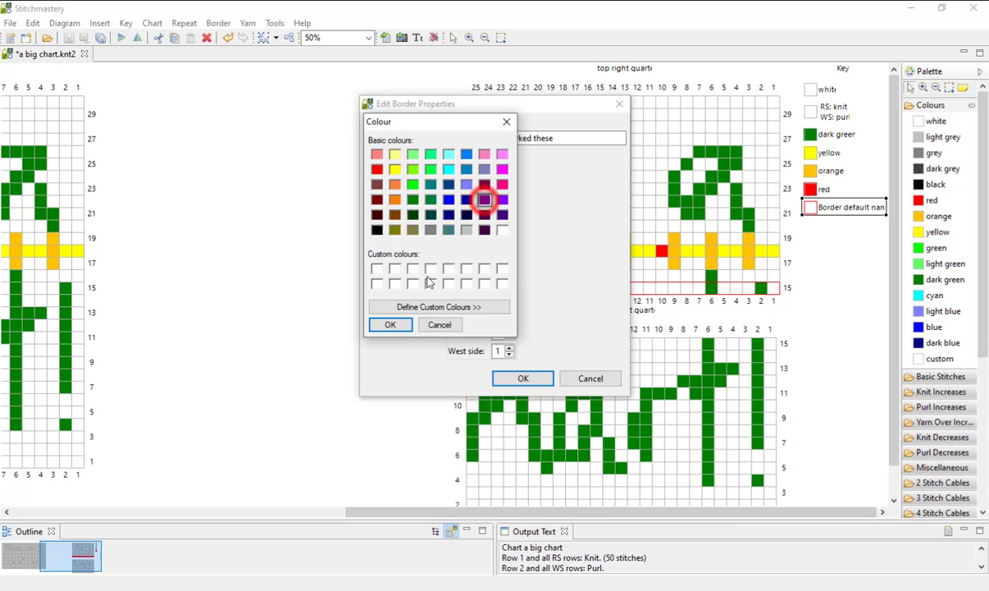
{"action": "left_click", "coordinate": [391, 325]}
{"action": "left_click", "coordinate": [523, 378]}
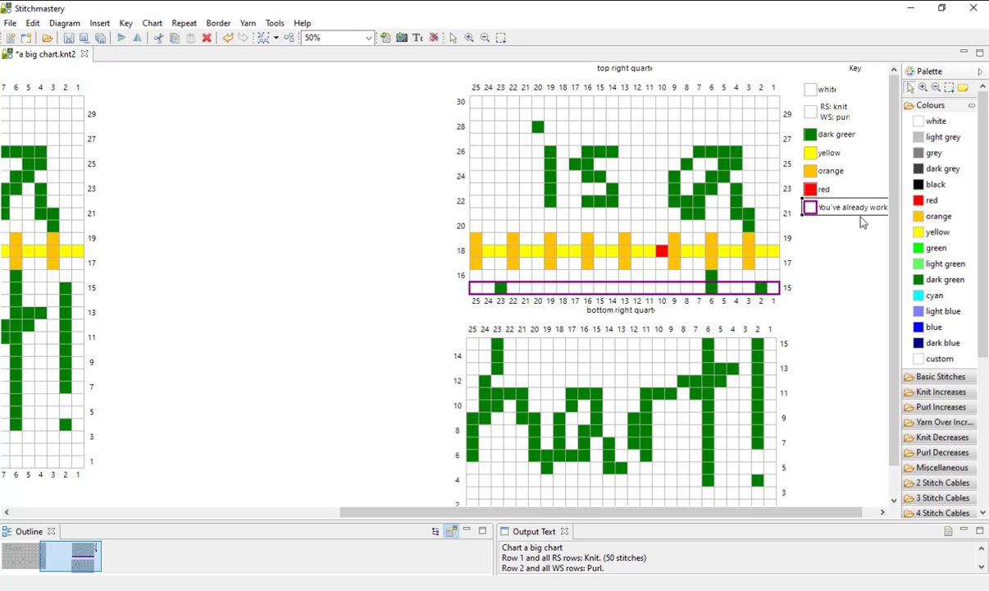
Step: Select the big chart's stitches in columns 24 to 50, rows 1 to 15
{"action": "left_click_drag", "start_coordinate": [808, 511], "coordinate": [821, 511]}
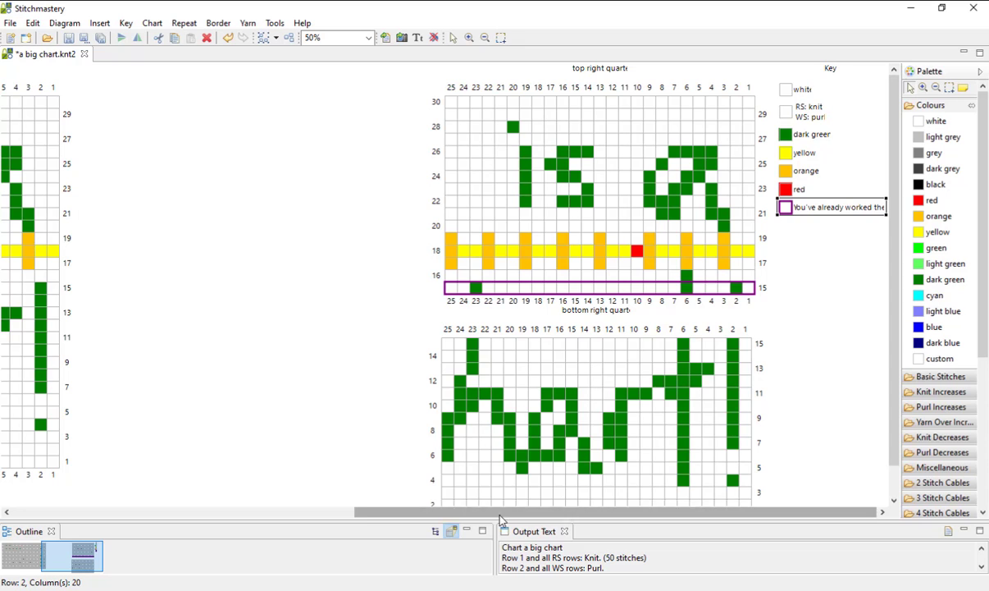
{"action": "left_click_drag", "start_coordinate": [516, 515], "coordinate": [168, 515]}
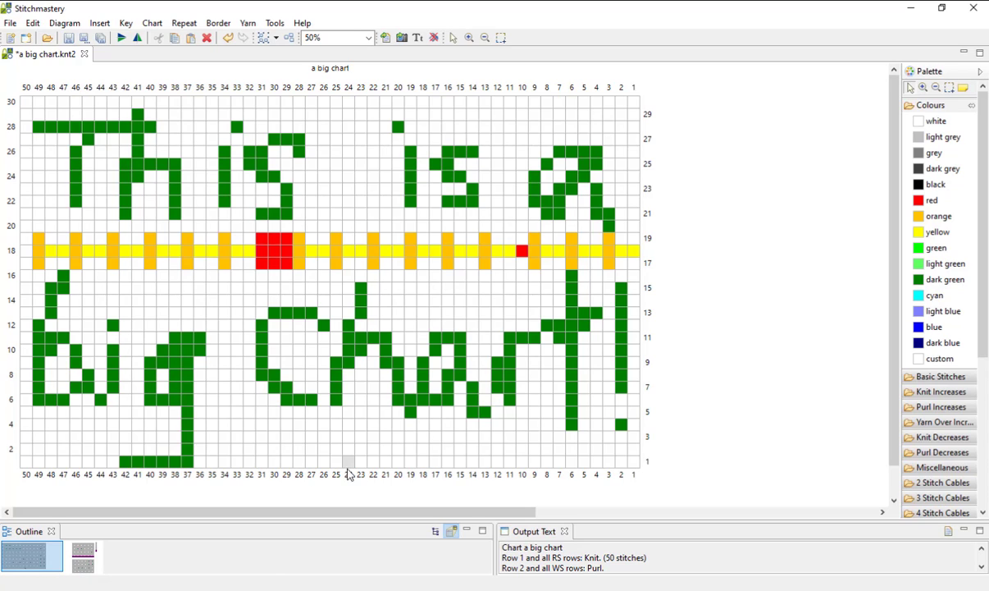
{"action": "left_click", "coordinate": [25, 294], "text": "shift"}
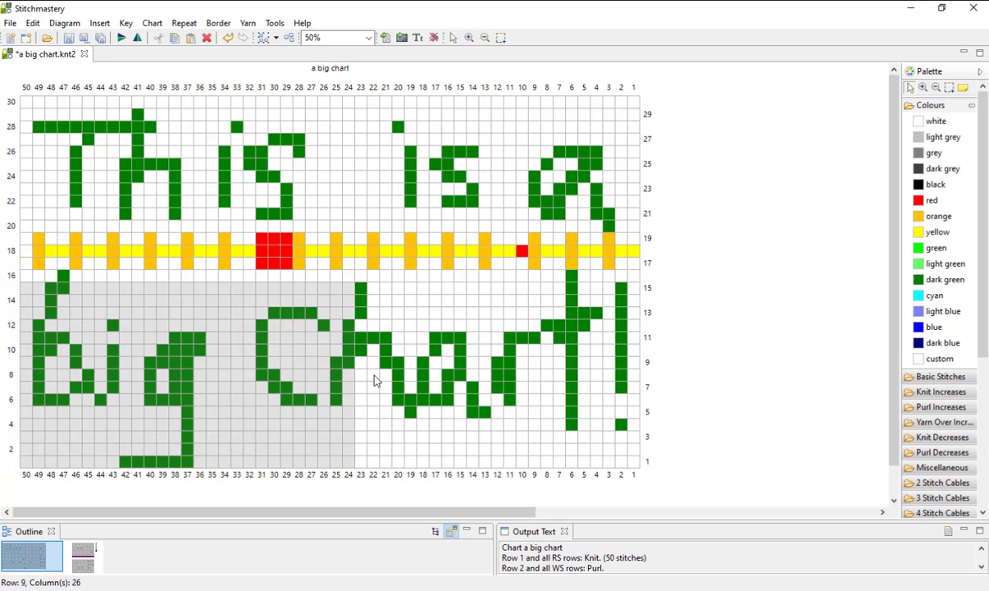
Step: Begin inserting a new chart and title it "bottom left quarter"
{"action": "left_click", "coordinate": [97, 23]}
{"action": "left_click", "coordinate": [137, 100]}
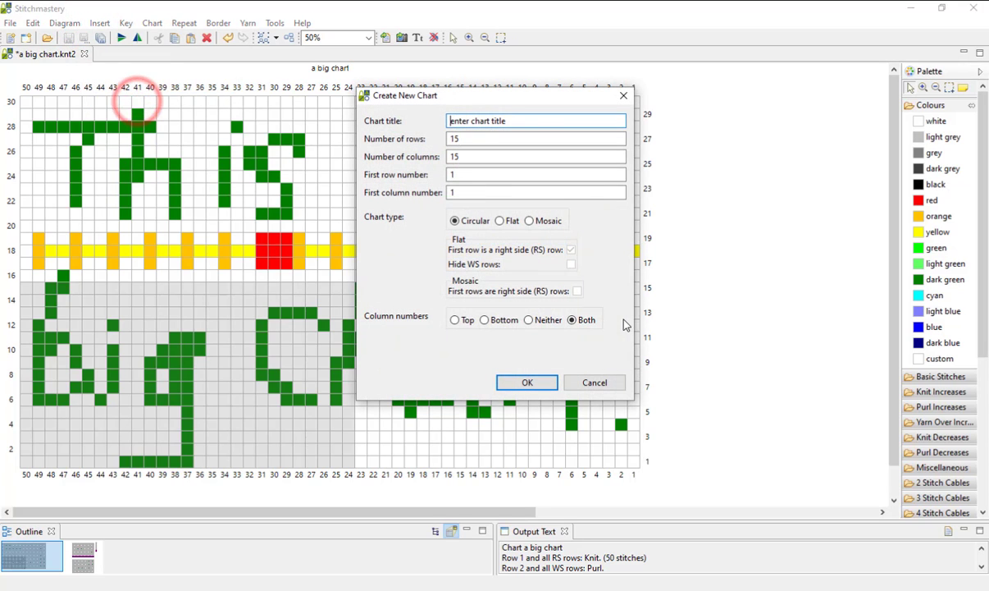
{"action": "left_click_drag", "start_coordinate": [510, 121], "coordinate": [393, 127]}
{"action": "type", "text": "bottom left quarter"}
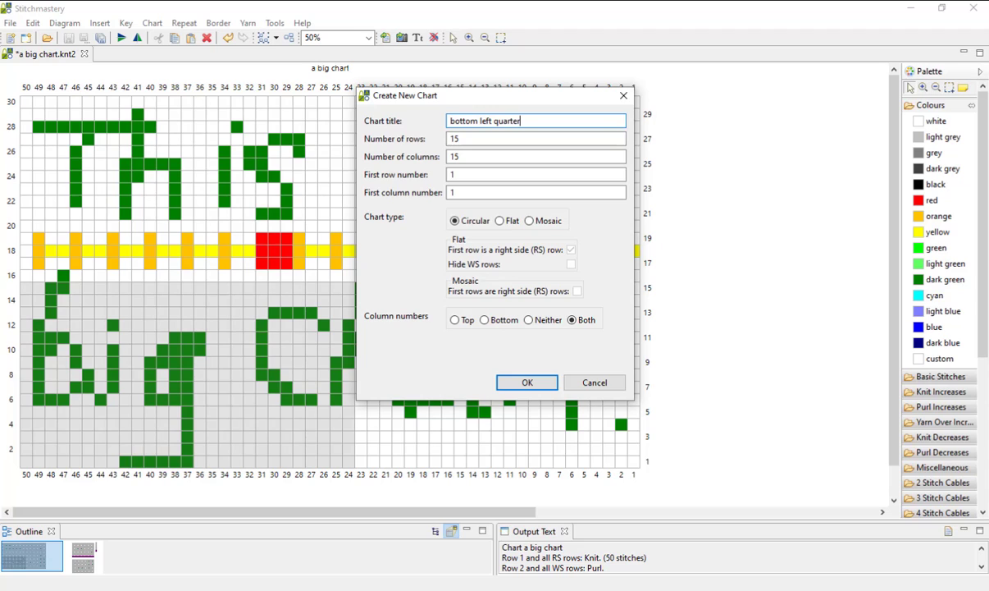
Step: Give the bottom left quarter chart 27 columns, first column number 24 and the Flat type, and create it
{"action": "left_click", "coordinate": [458, 155]}
{"action": "double_click", "coordinate": [457, 156]}
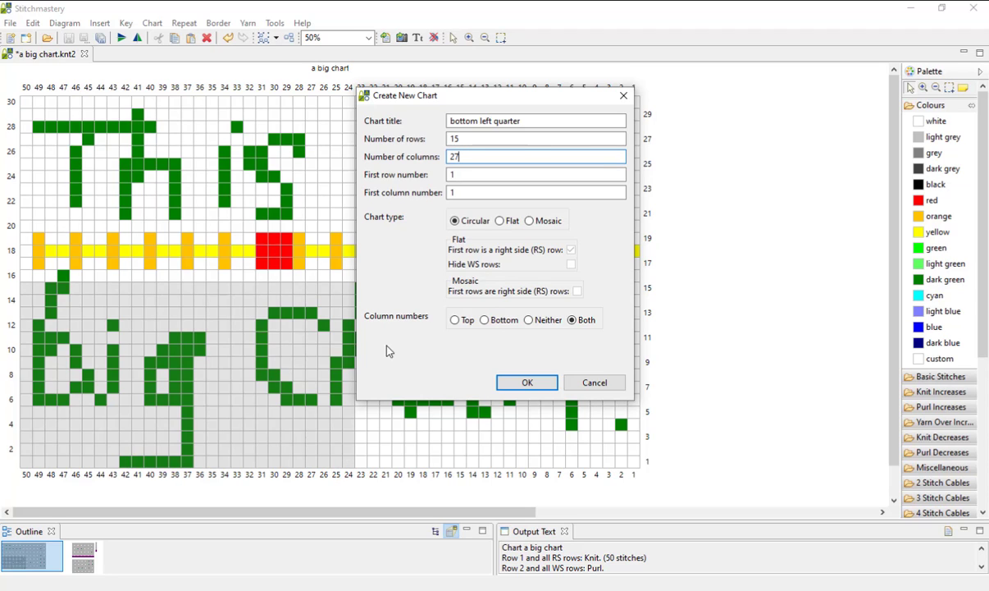
{"action": "left_click", "coordinate": [457, 174]}
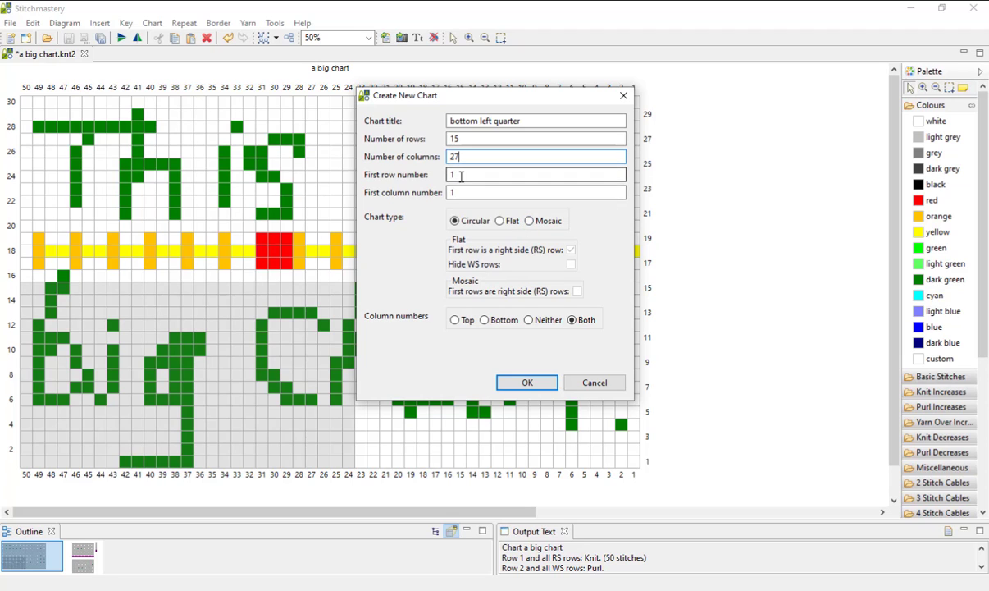
{"action": "double_click", "coordinate": [461, 192]}
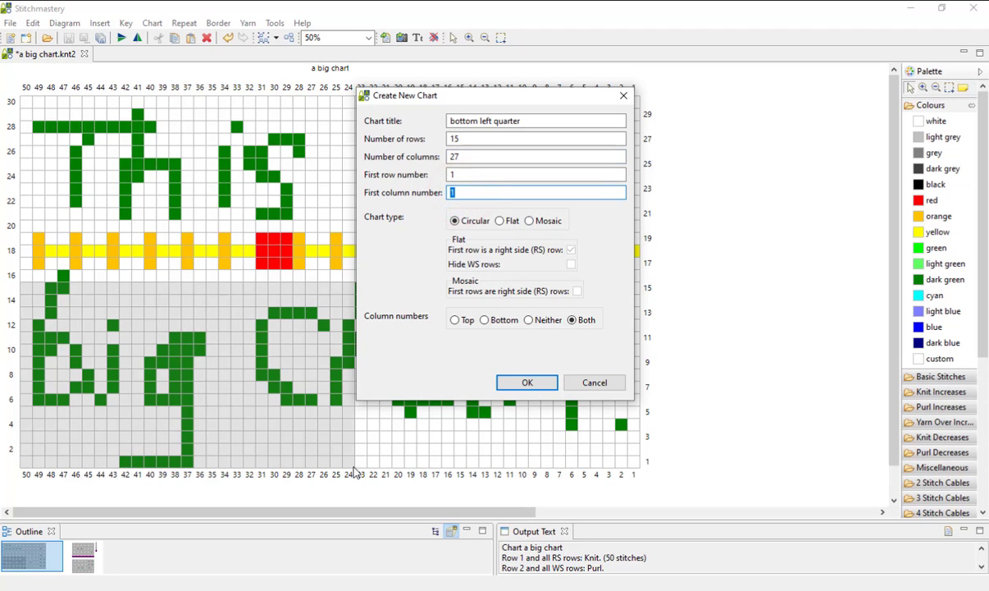
{"action": "type", "text": "24"}
{"action": "left_click", "coordinate": [508, 221]}
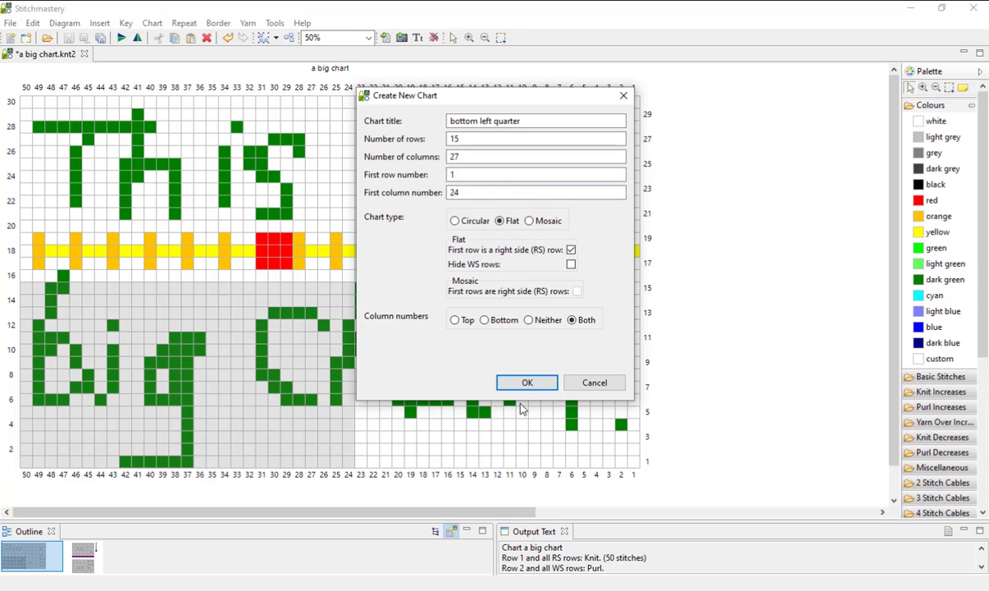
{"action": "left_click", "coordinate": [520, 380]}
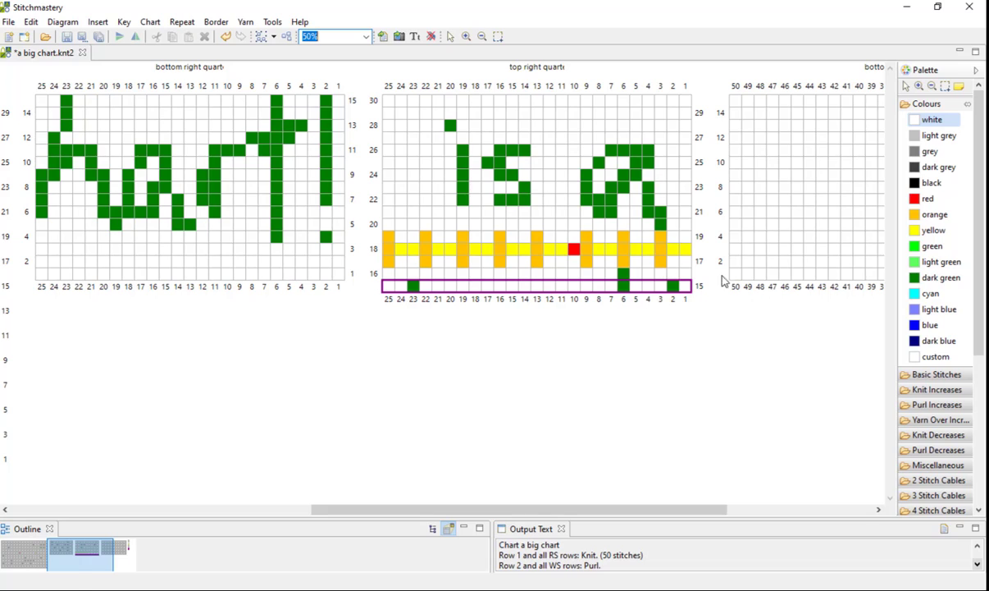
Step: Set the zoom to 25% and move the bottom right quarter chart beneath the top right quarter chart
{"action": "left_click", "coordinate": [366, 37]}
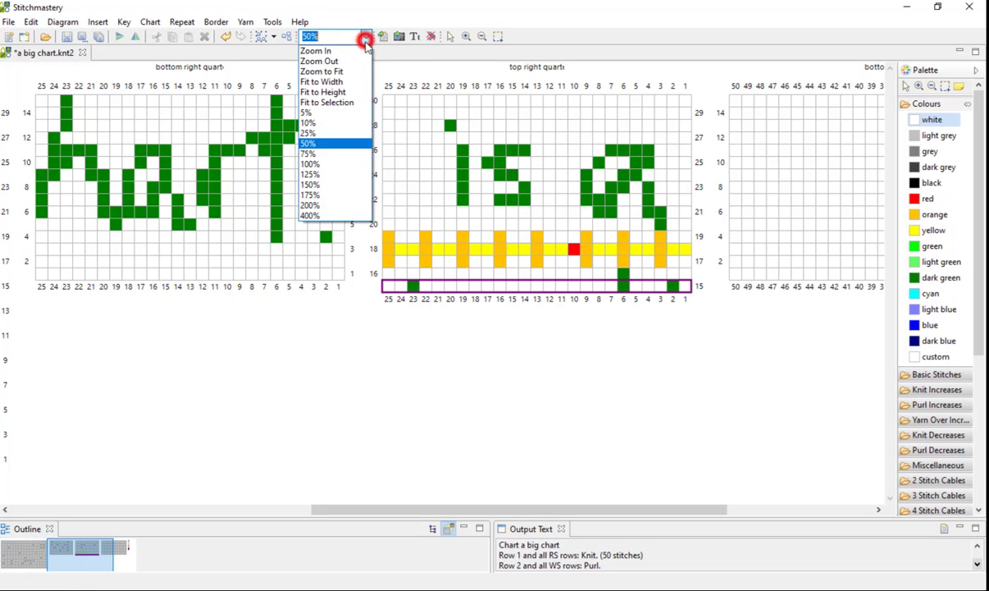
{"action": "left_click", "coordinate": [308, 133]}
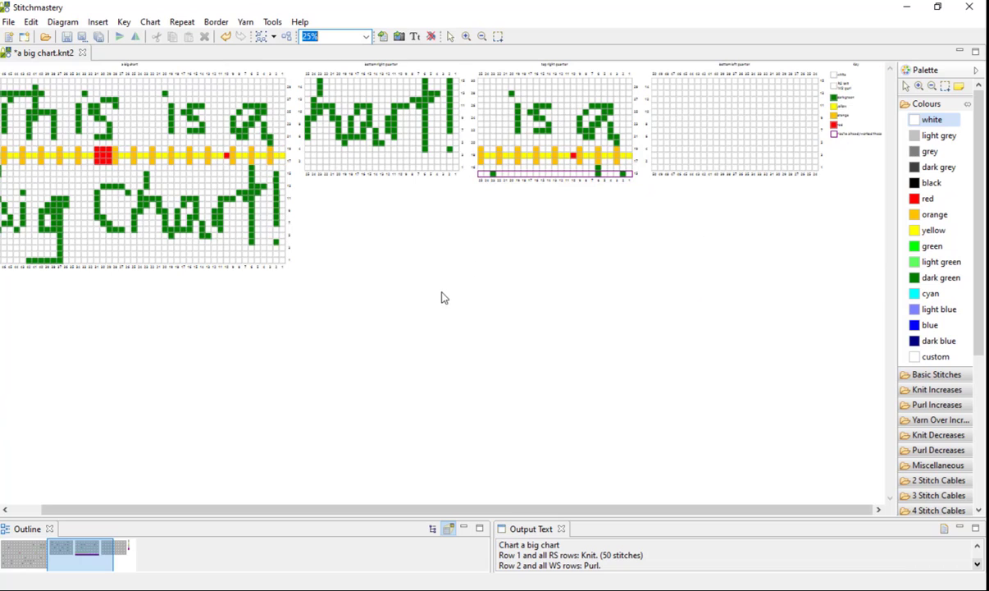
{"action": "left_click", "coordinate": [460, 173]}
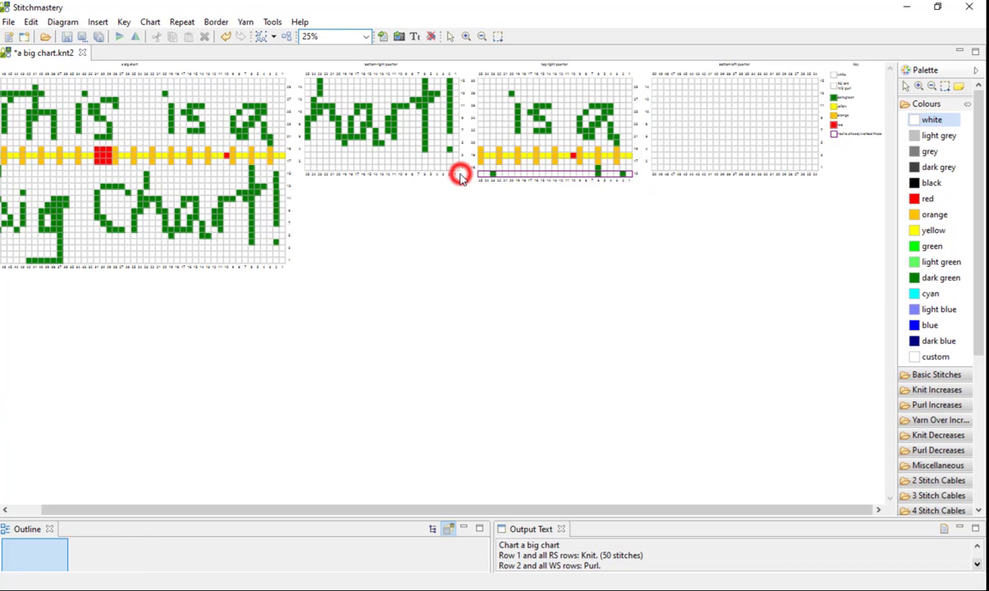
{"action": "left_click", "coordinate": [462, 174]}
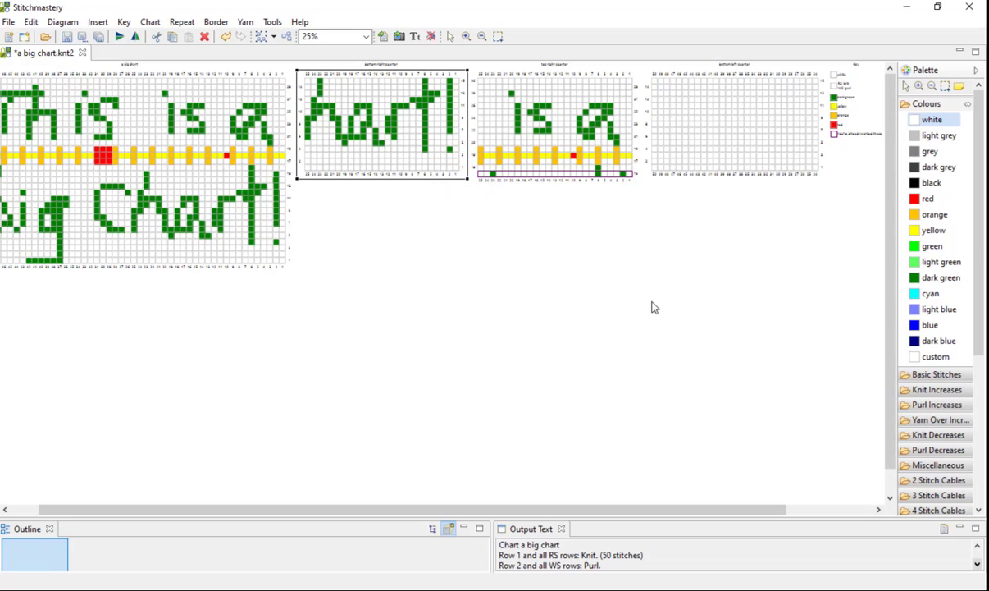
{"action": "left_click_drag", "start_coordinate": [460, 173], "coordinate": [663, 302]}
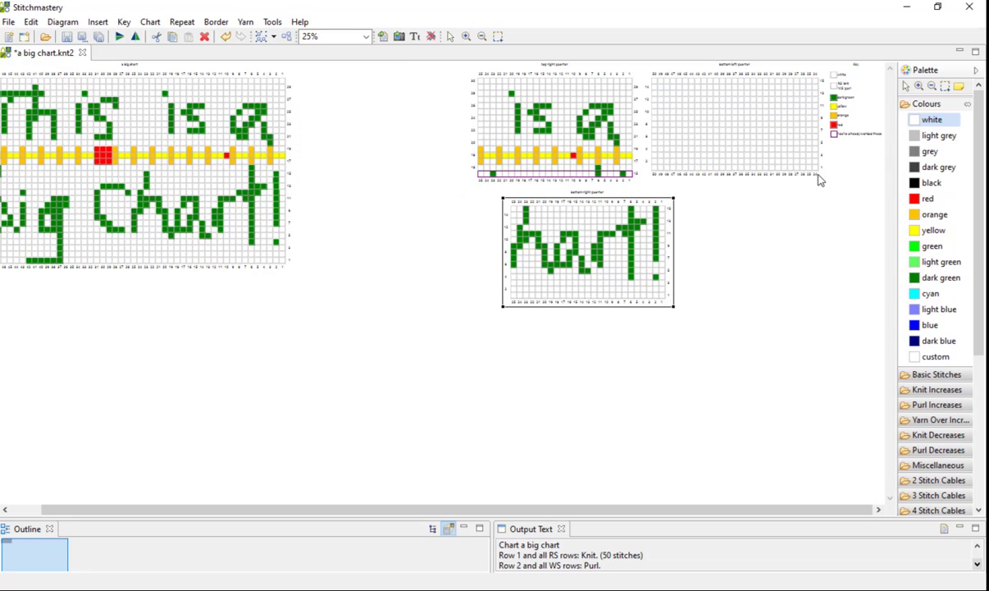
Step: Move the bottom left quarter chart beside the bottom right quarter, and align the top right quarter directly above the bottom right quarter
{"action": "left_click", "coordinate": [820, 177]}
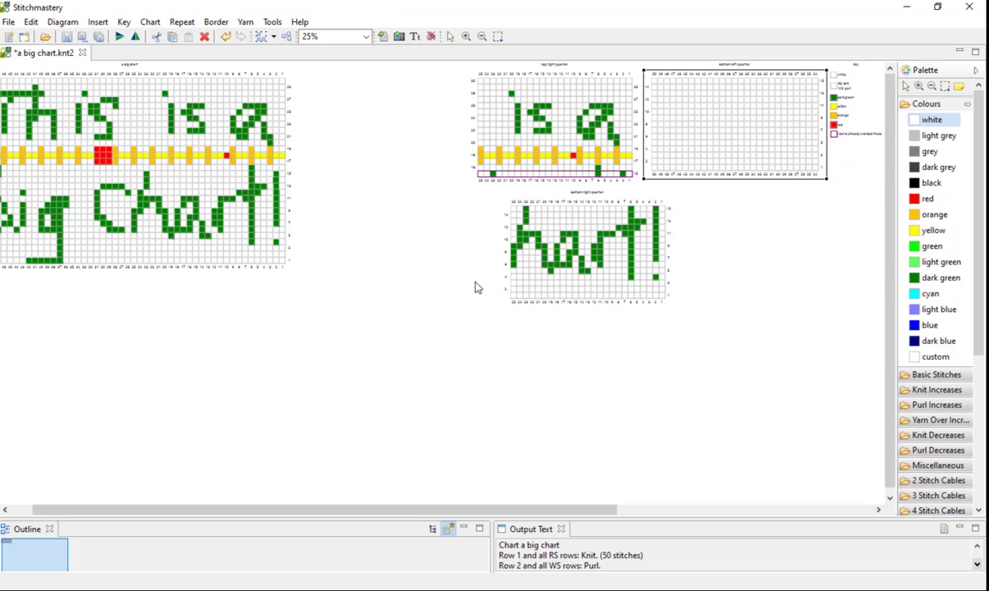
{"action": "left_click_drag", "start_coordinate": [488, 292], "coordinate": [489, 294]}
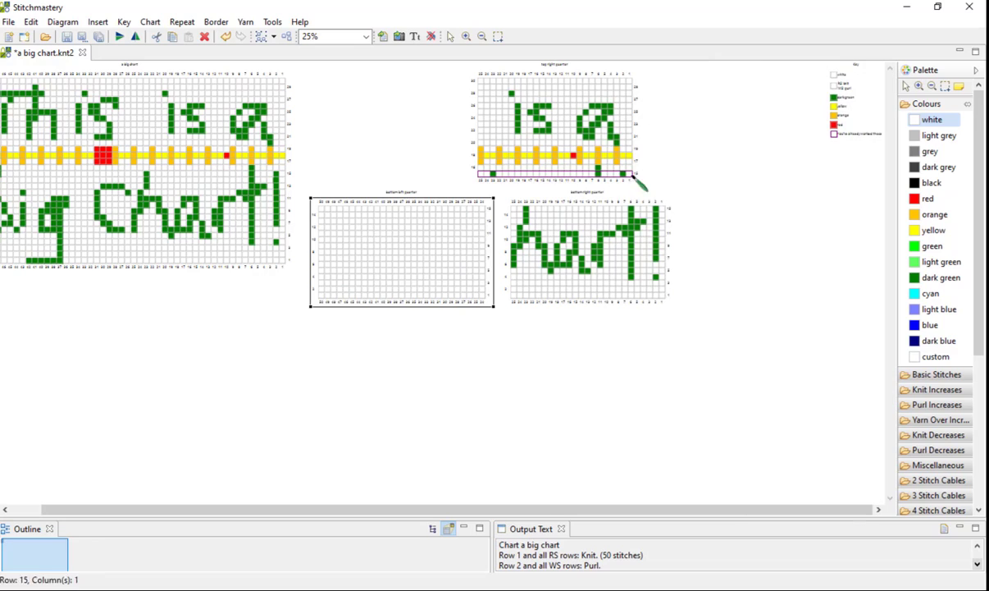
{"action": "left_click", "coordinate": [637, 182]}
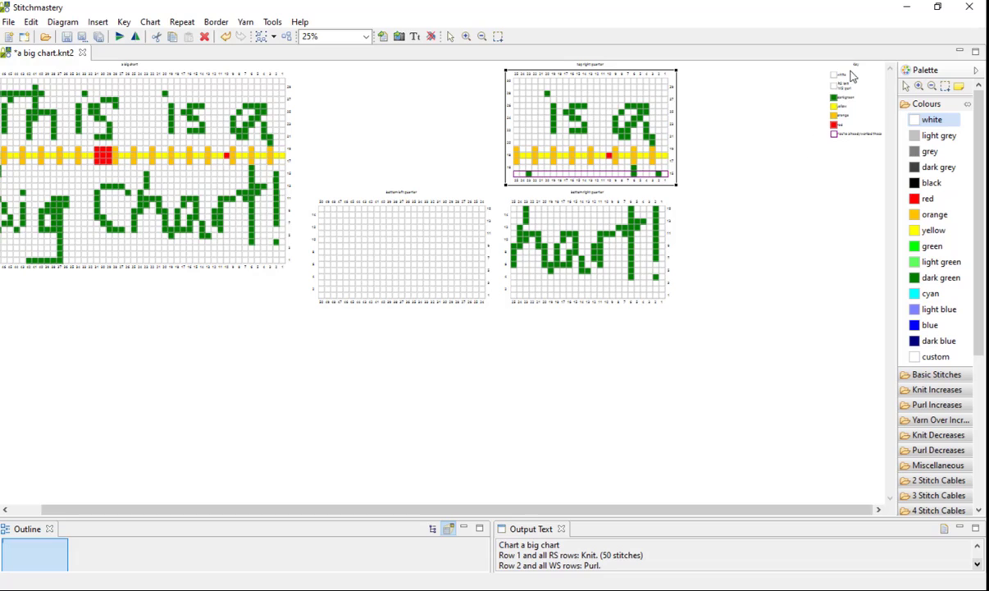
Step: Move the key close to the top right quarter chart and zoom the diagram to fit its height
{"action": "left_click", "coordinate": [869, 102]}
{"action": "left_click", "coordinate": [873, 128]}
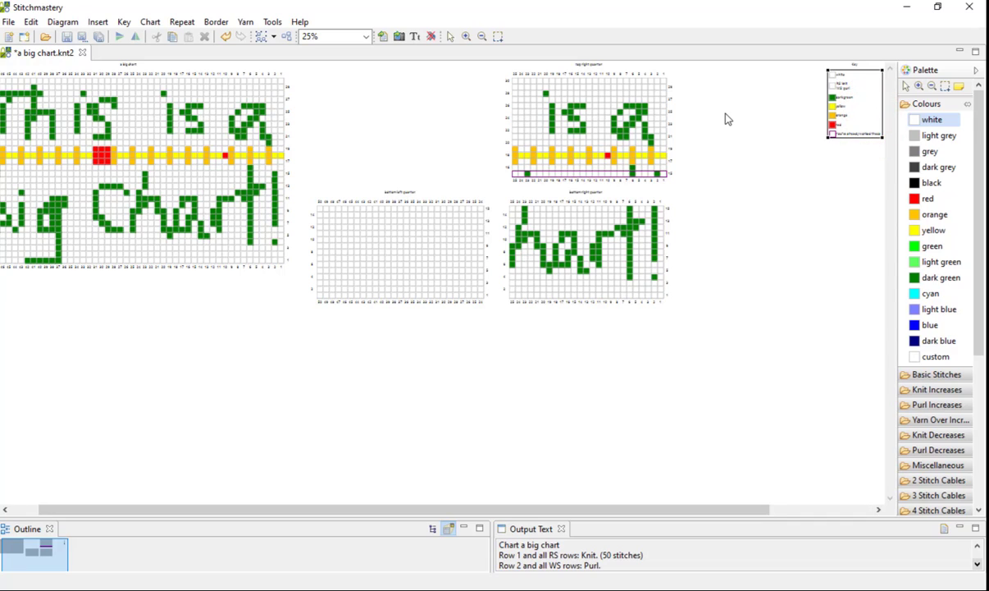
{"action": "left_click", "coordinate": [366, 37]}
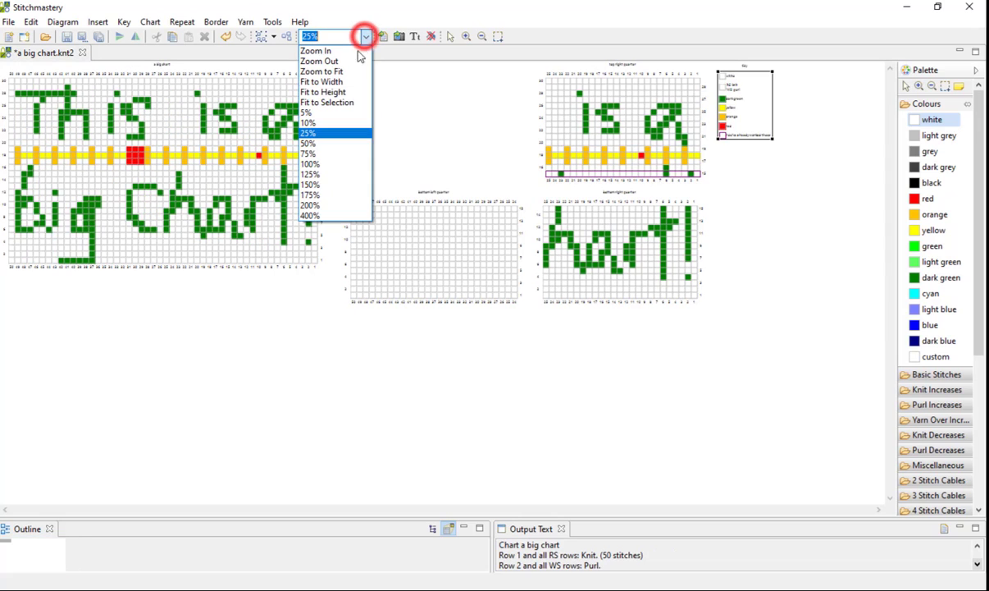
{"action": "left_click", "coordinate": [333, 91]}
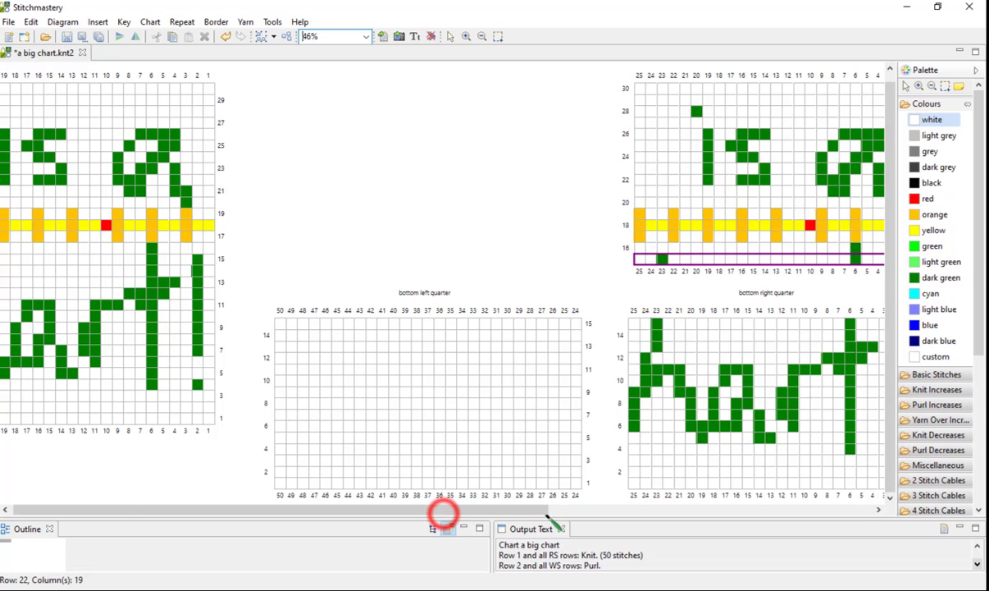
Step: Copy the big chart's stitches in columns 24 to 50, rows 1 to 15, into the bottom left quarter chart
{"action": "left_click_drag", "start_coordinate": [443, 510], "coordinate": [838, 508]}
{"action": "left_click", "coordinate": [807, 438]}
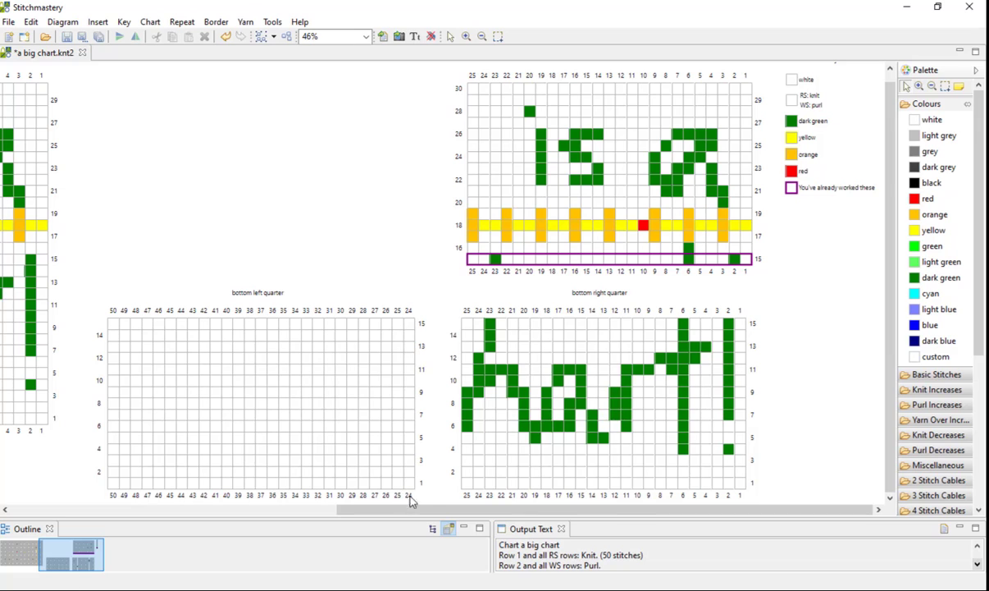
{"action": "left_click_drag", "start_coordinate": [393, 515], "coordinate": [37, 506]}
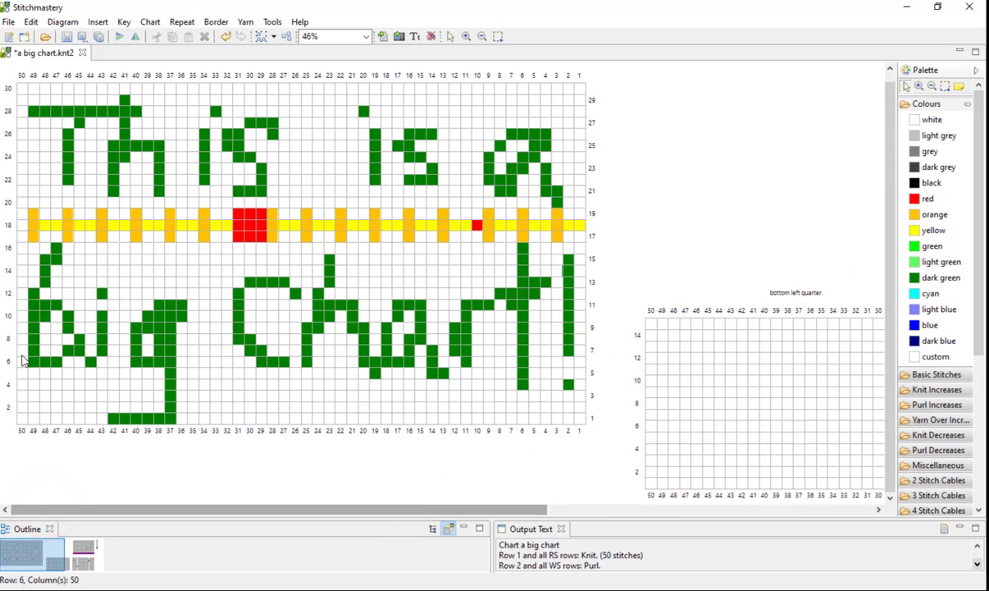
{"action": "left_click", "coordinate": [23, 259]}
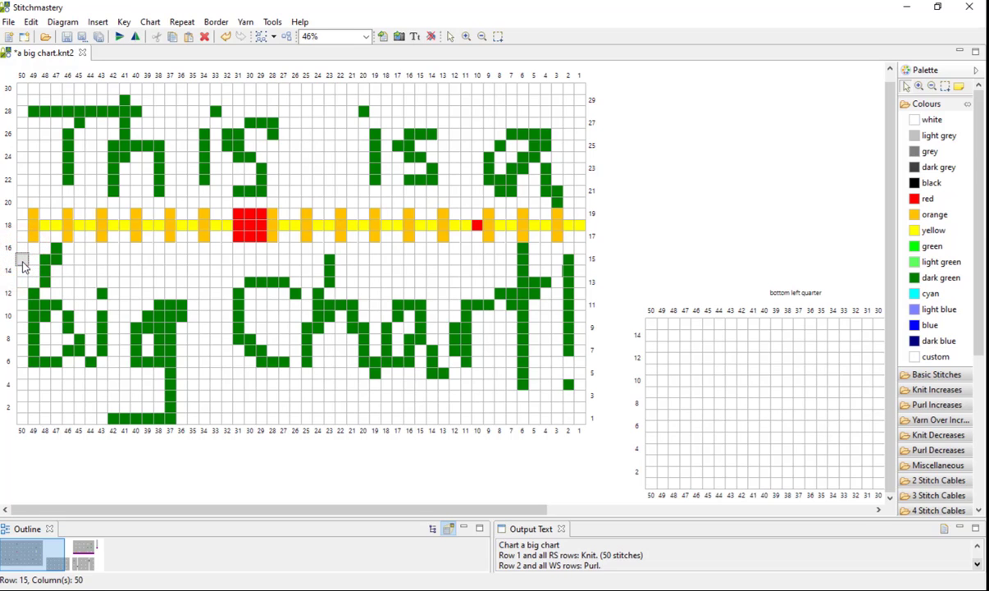
{"action": "left_click", "coordinate": [322, 425], "text": "shift"}
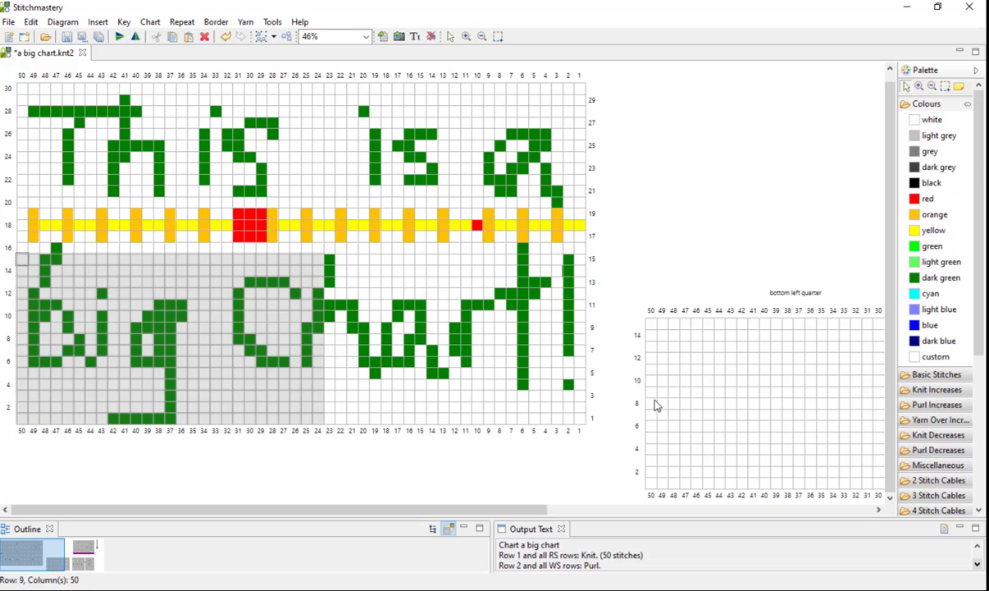
{"action": "left_click", "coordinate": [648, 324]}
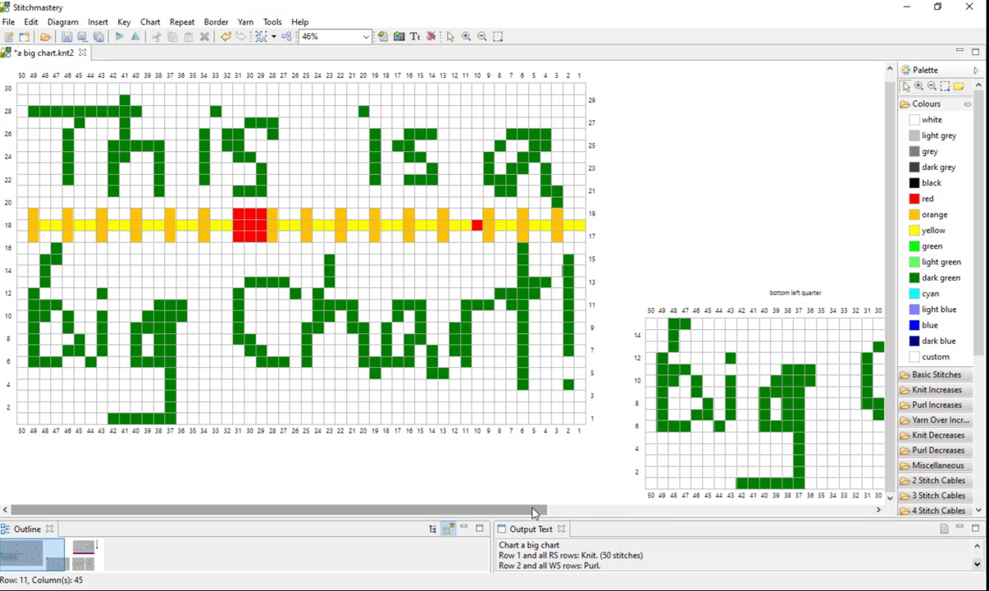
Step: Add the existing "You've already worked these" border to columns 24 and 25 of the odd rows 1 to 9 in the bottom left quarter
{"action": "left_click_drag", "start_coordinate": [533, 512], "coordinate": [854, 494]}
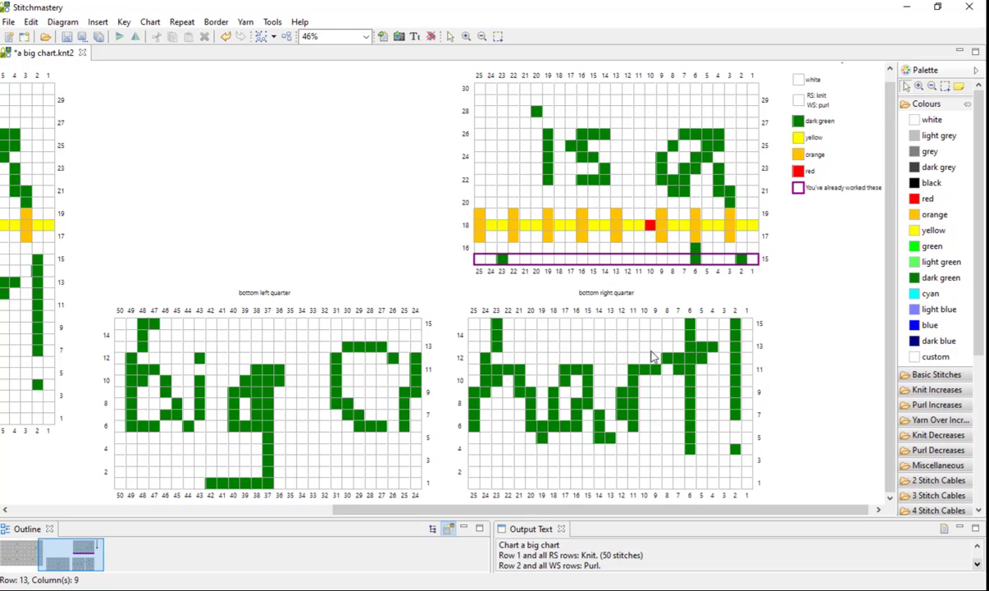
{"action": "left_click", "coordinate": [474, 327]}
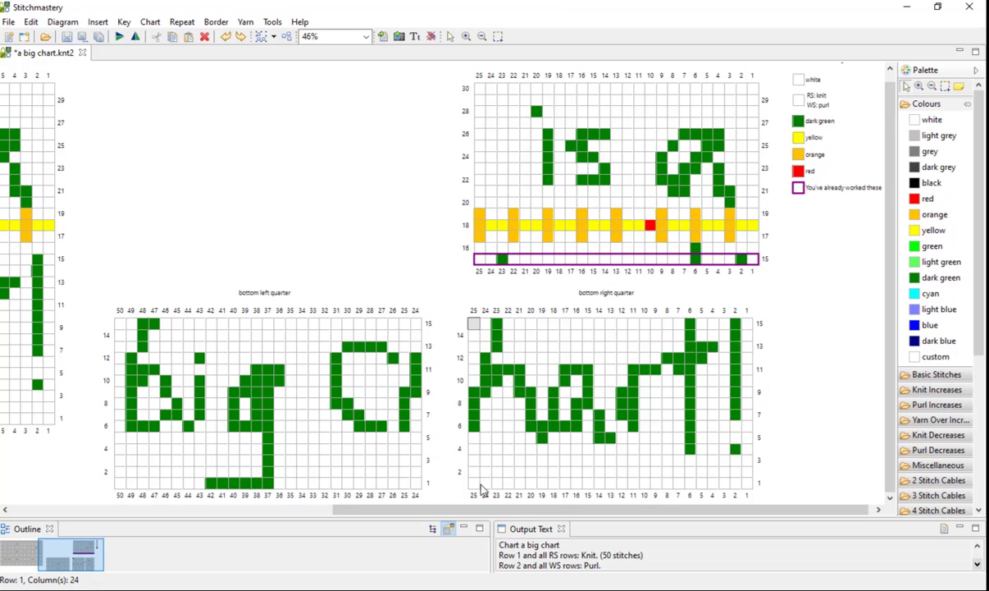
{"action": "left_click", "coordinate": [406, 485]}
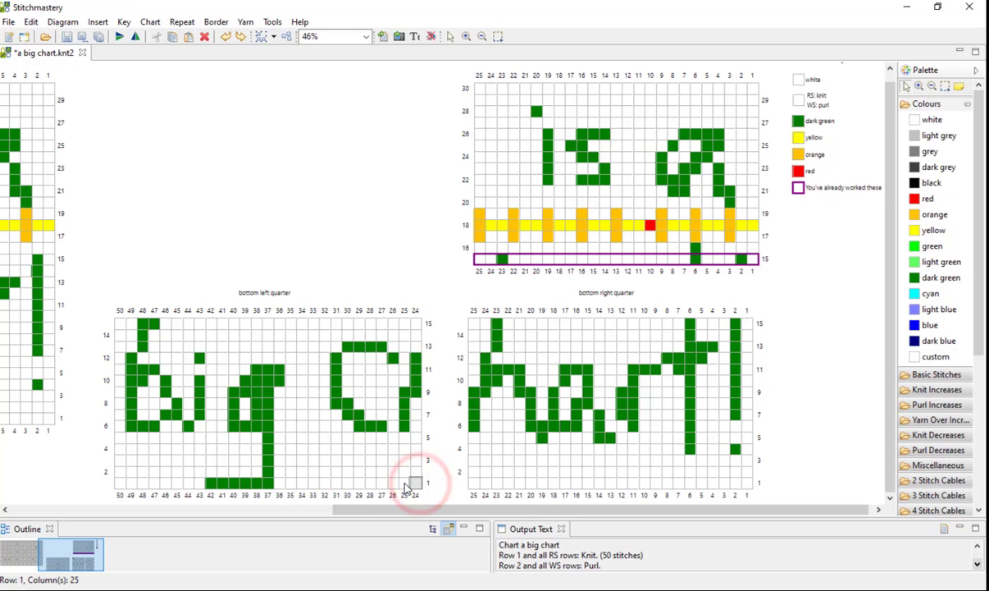
{"action": "left_click_drag", "start_coordinate": [406, 485], "coordinate": [402, 422]}
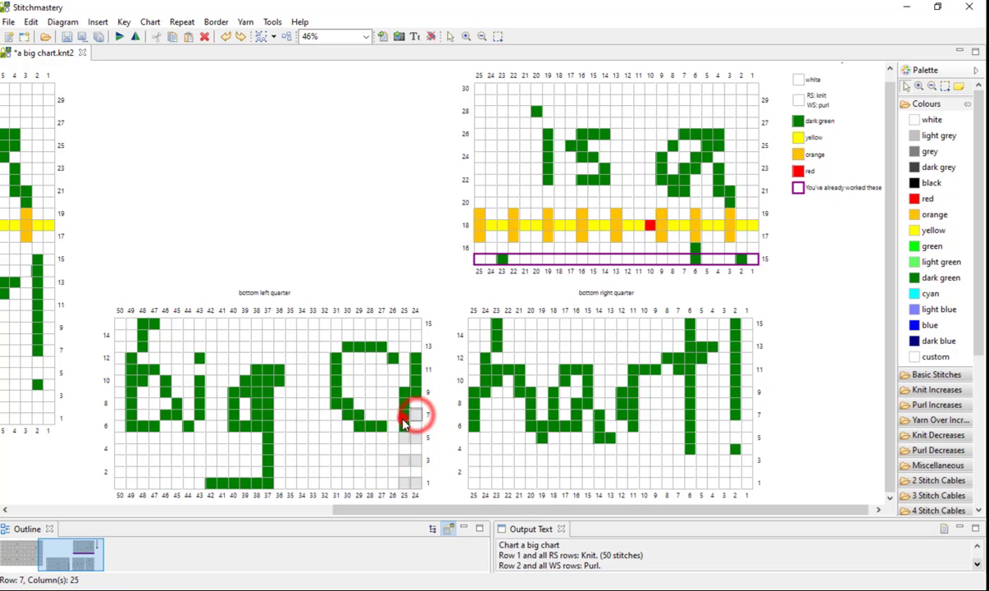
{"action": "left_click", "coordinate": [402, 417], "text": "ctrl"}
{"action": "left_click", "coordinate": [416, 393], "text": "ctrl"}
{"action": "left_click", "coordinate": [406, 392], "text": "ctrl"}
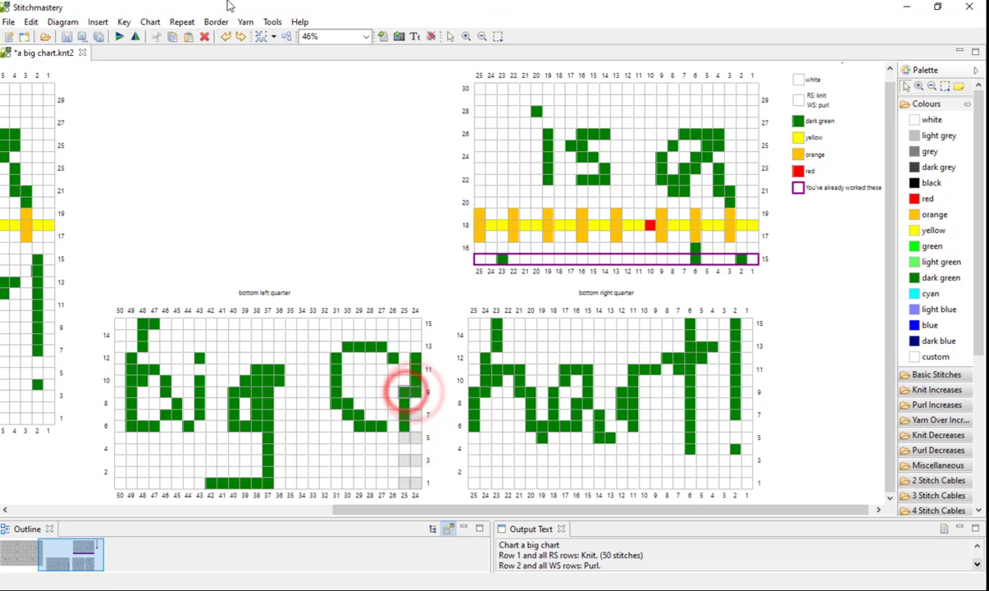
{"action": "left_click", "coordinate": [214, 22]}
{"action": "mouse_move", "coordinate": [338, 51]}
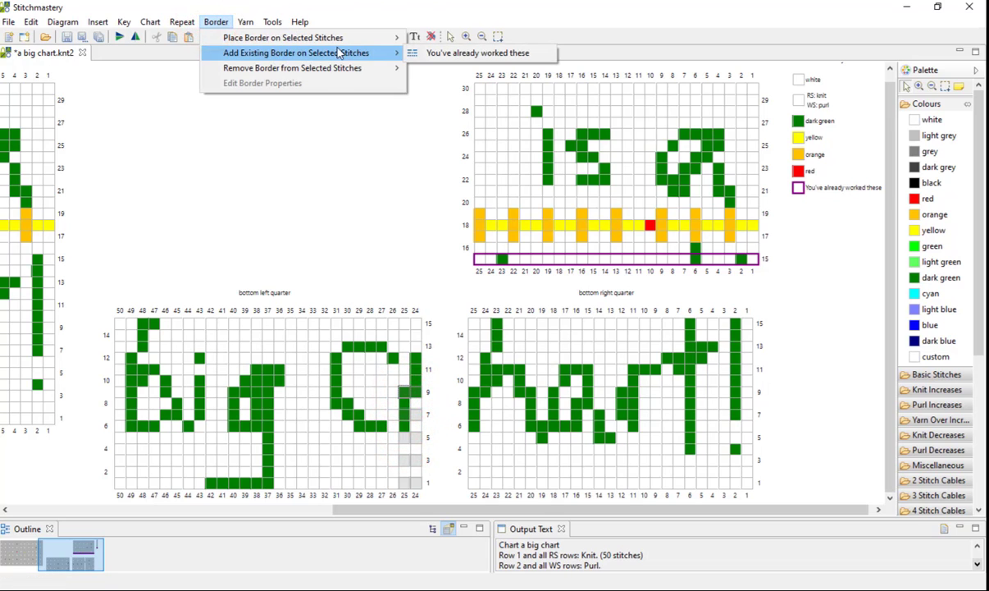
{"action": "left_click", "coordinate": [460, 54]}
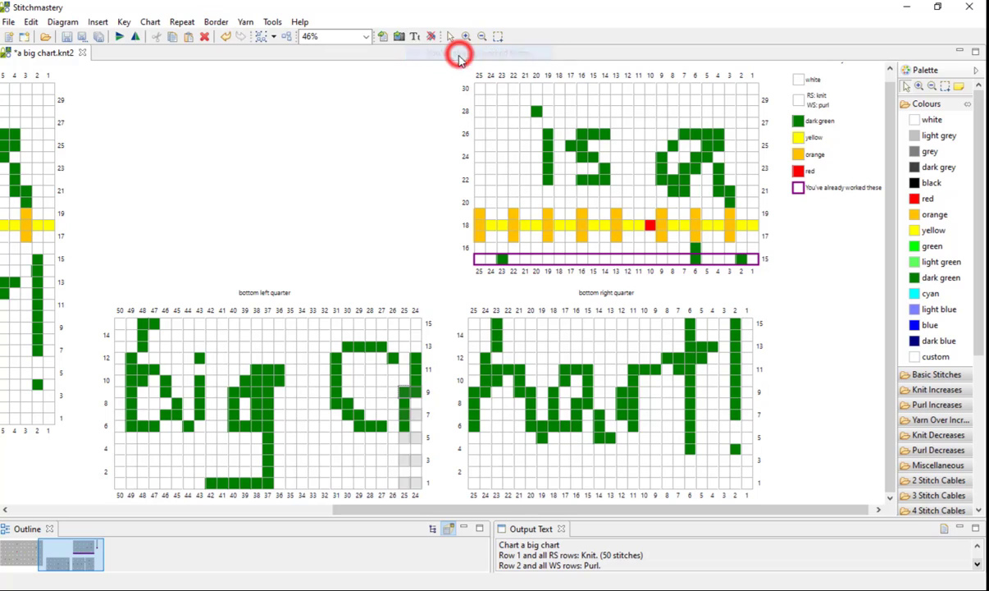
Step: Add the existing "You've already worked these" border to columns 24 and 25 of the even rows 2 to 10 in the bottom right quarter
{"action": "left_click", "coordinate": [472, 426]}
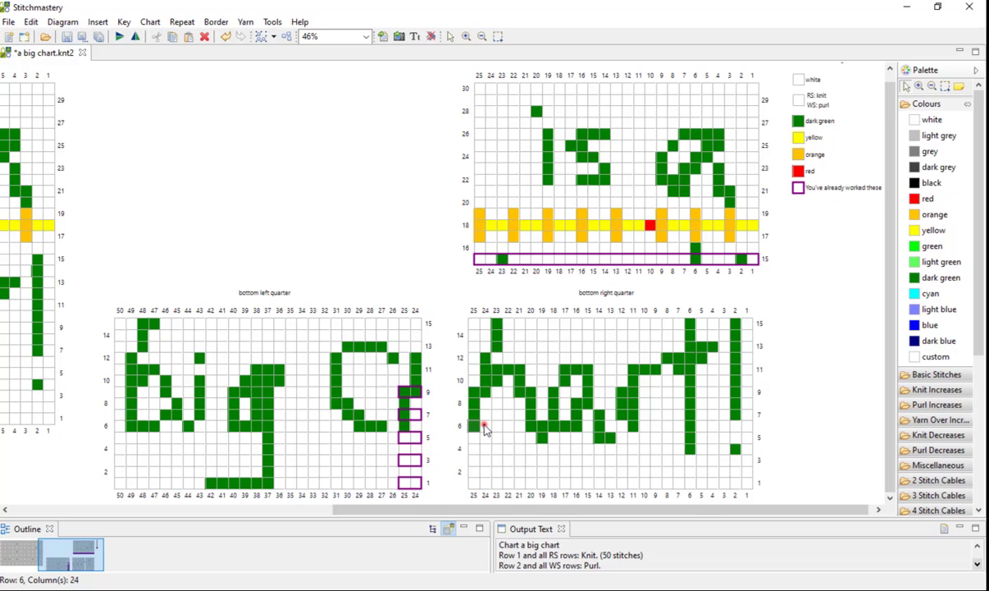
{"action": "left_click", "coordinate": [484, 426], "text": "ctrl"}
{"action": "left_click", "coordinate": [473, 448], "text": "ctrl"}
{"action": "left_click", "coordinate": [486, 449], "text": "ctrl"}
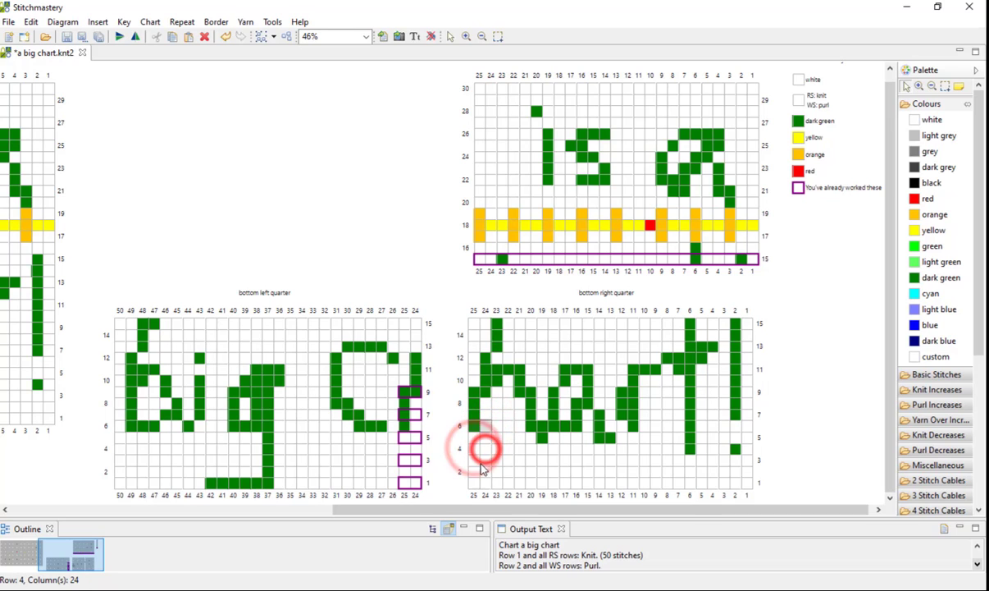
{"action": "left_click", "coordinate": [471, 449], "text": "ctrl"}
{"action": "left_click", "coordinate": [486, 450], "text": "ctrl"}
{"action": "left_click", "coordinate": [476, 471], "text": "ctrl"}
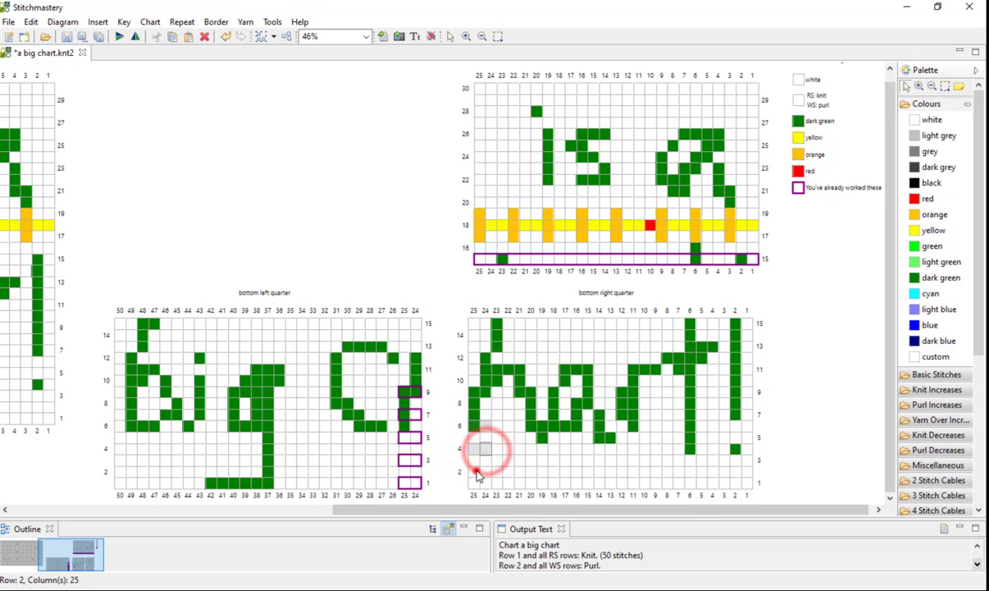
{"action": "left_click", "coordinate": [485, 473], "text": "ctrl"}
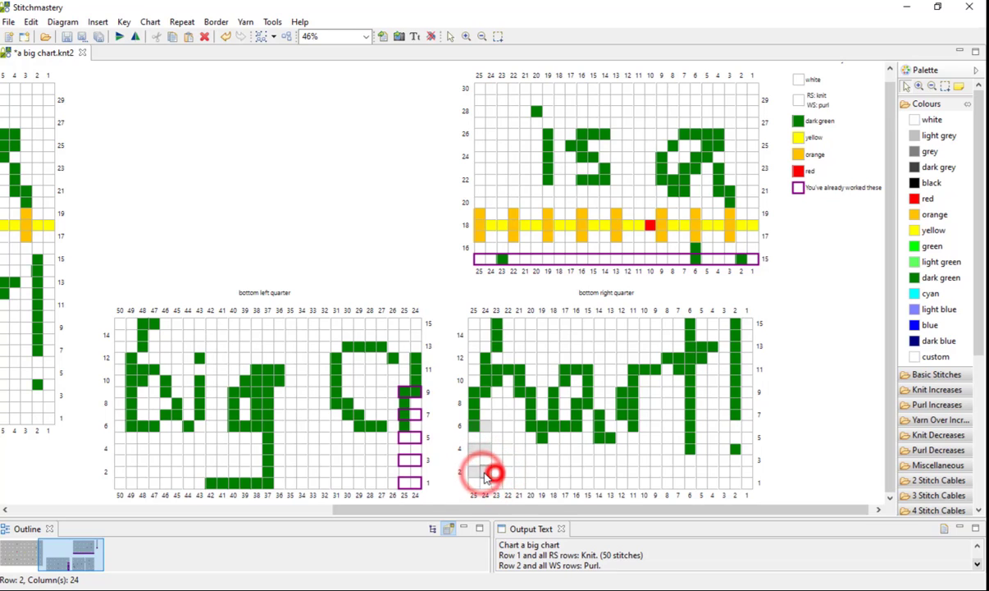
{"action": "left_click", "coordinate": [470, 401], "text": "ctrl"}
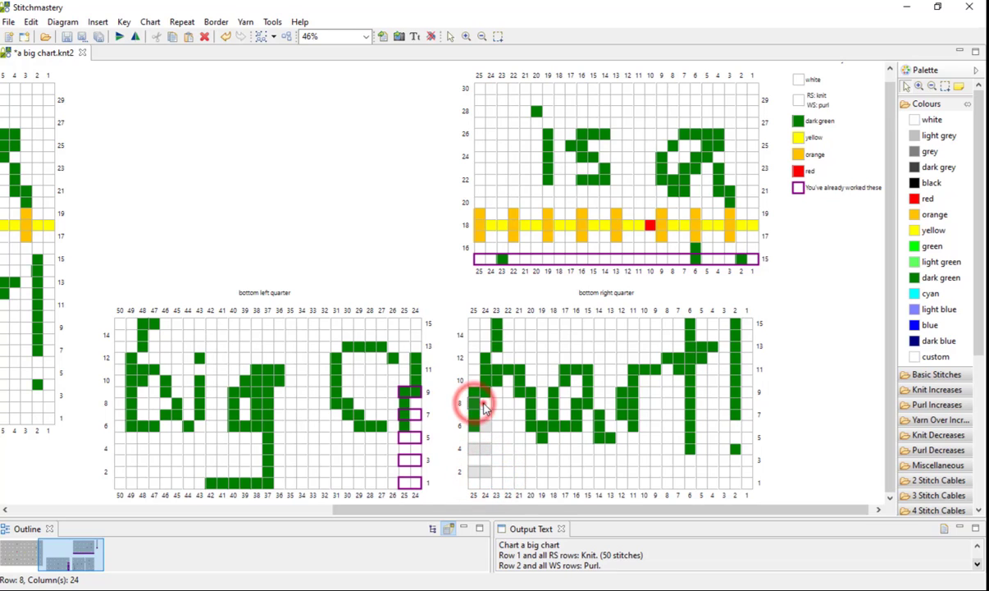
{"action": "left_click", "coordinate": [482, 383], "text": "ctrl"}
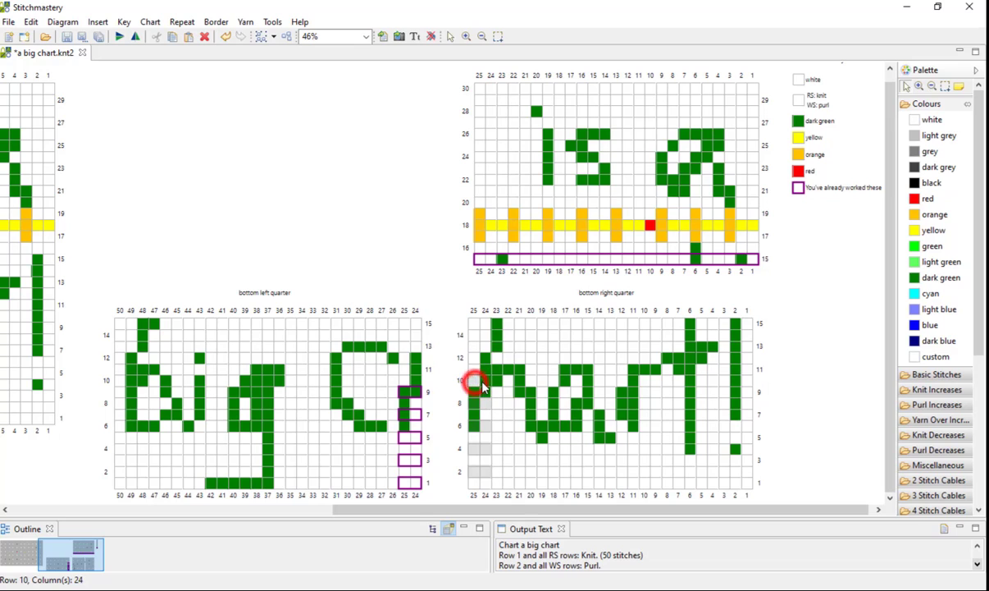
{"action": "left_click", "coordinate": [216, 22]}
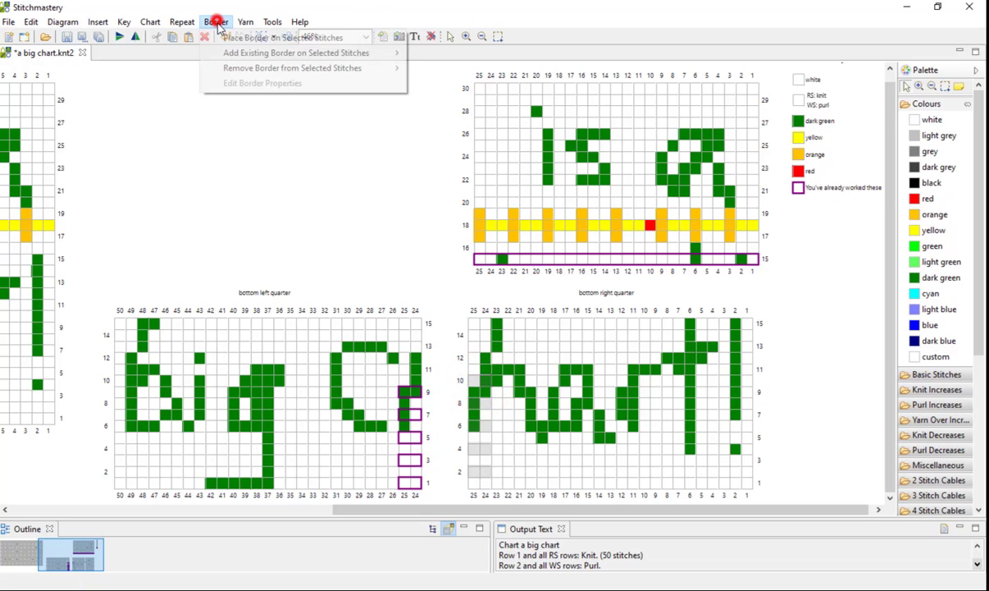
{"action": "mouse_move", "coordinate": [394, 52]}
{"action": "left_click", "coordinate": [428, 55]}
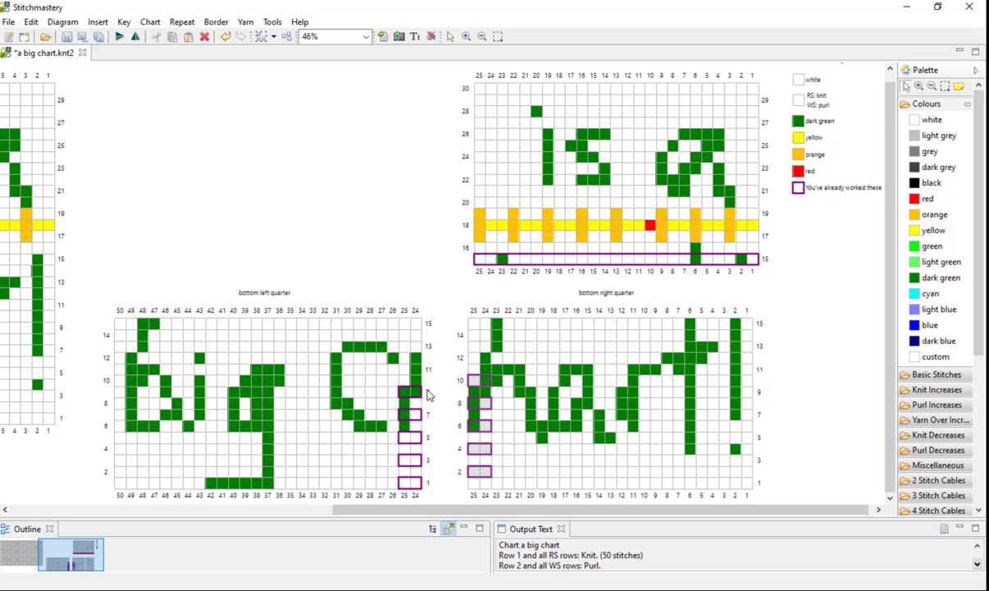
Step: Replace the stitches in row 7, columns 24 and 25, of the bottom left quarter chart with the no stitch symbol
{"action": "left_click", "coordinate": [448, 442]}
{"action": "left_click", "coordinate": [406, 416]}
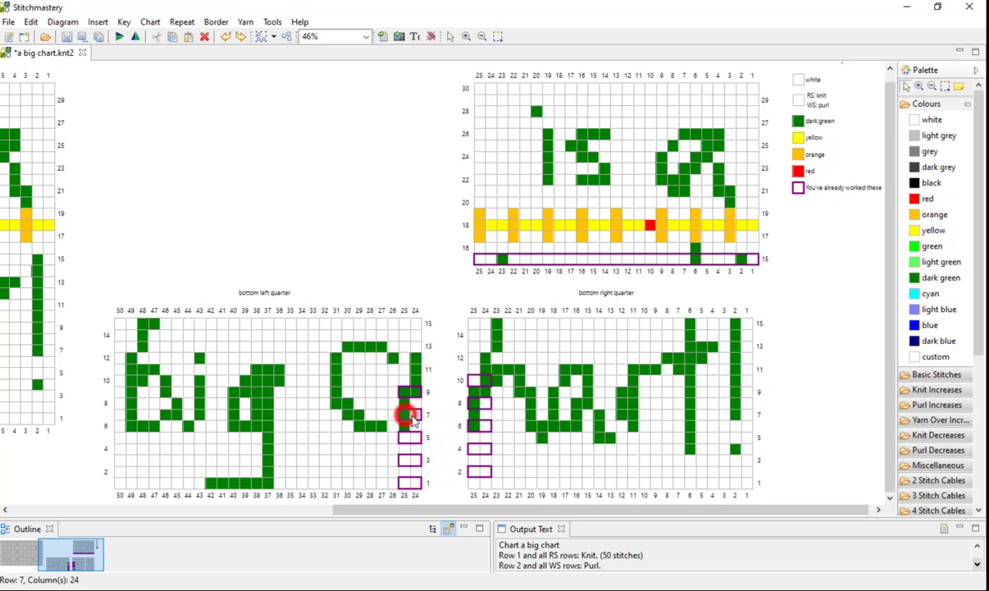
{"action": "left_click", "coordinate": [938, 135]}
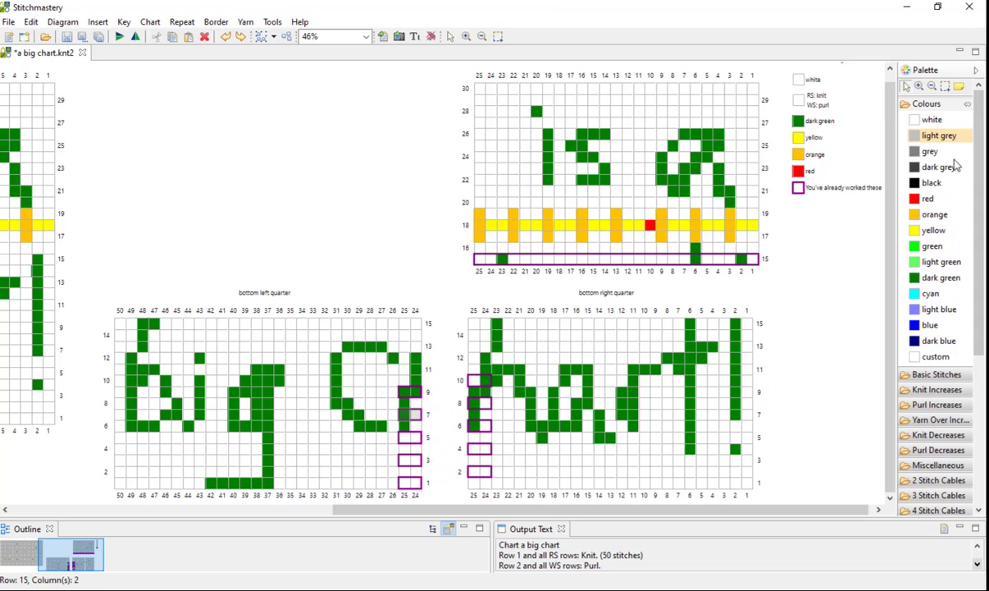
{"action": "left_click", "coordinate": [925, 103]}
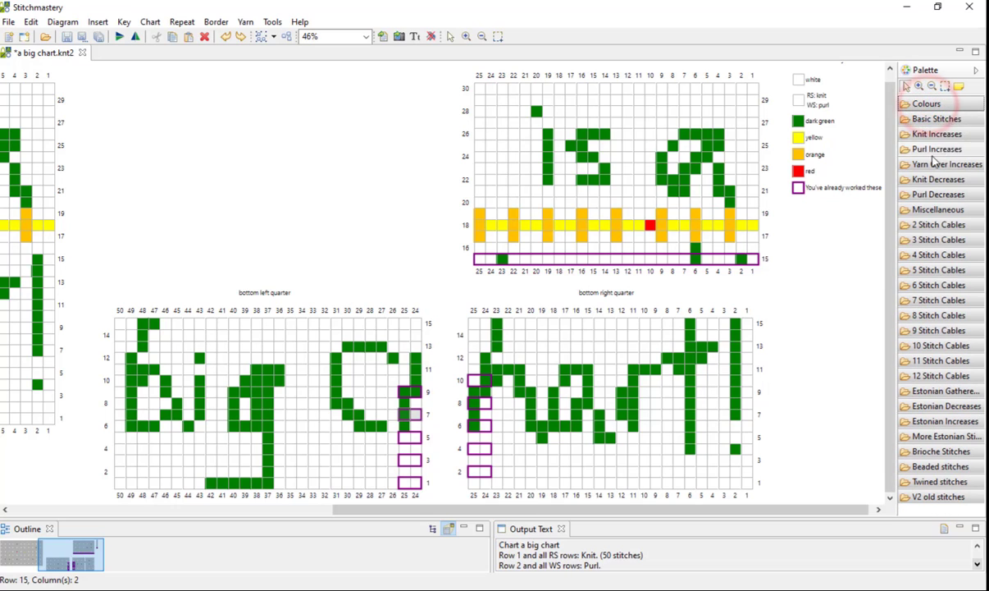
{"action": "left_click", "coordinate": [941, 119]}
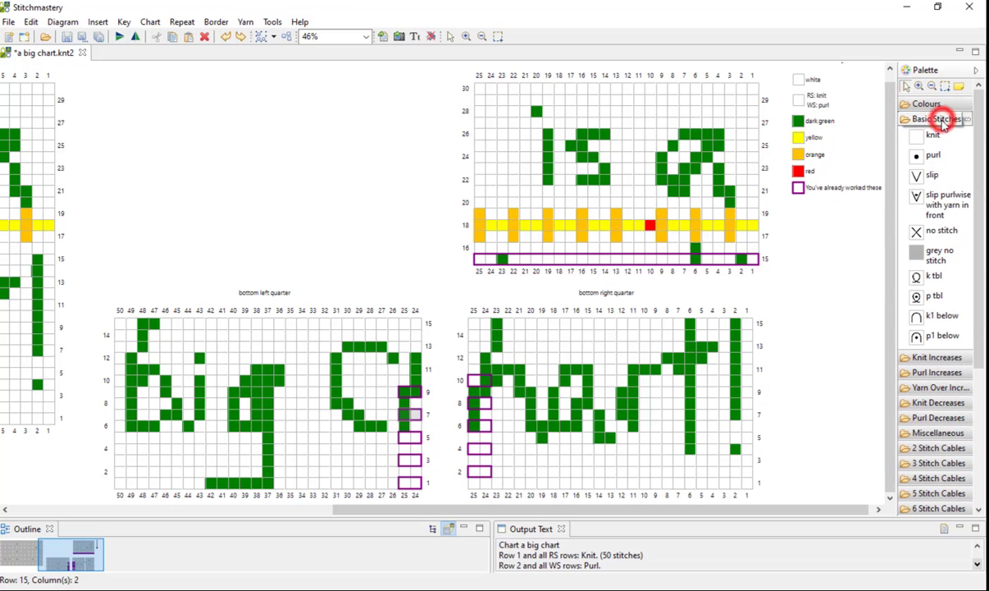
{"action": "left_click", "coordinate": [925, 236]}
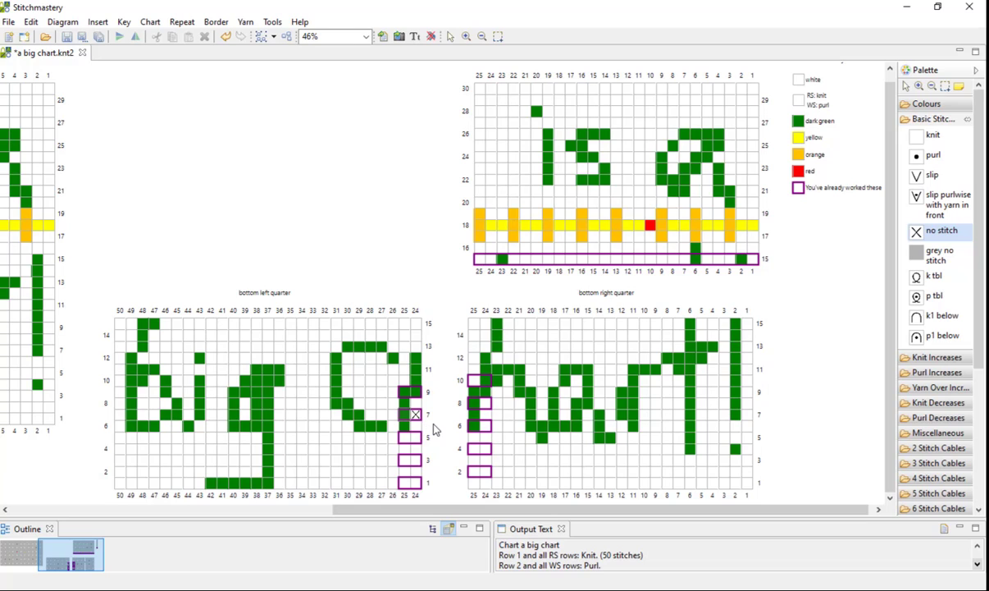
{"action": "left_click", "coordinate": [414, 414]}
{"action": "left_click", "coordinate": [404, 414]}
Step: Hide all no stitches in the bottom left quarter chart
{"action": "left_click", "coordinate": [421, 495]}
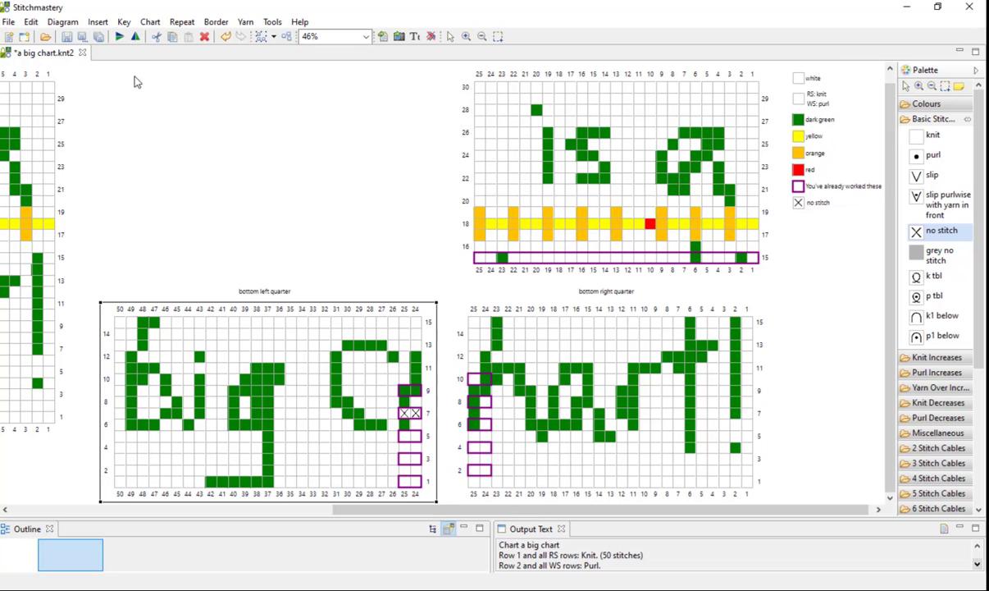
{"action": "left_click", "coordinate": [31, 22]}
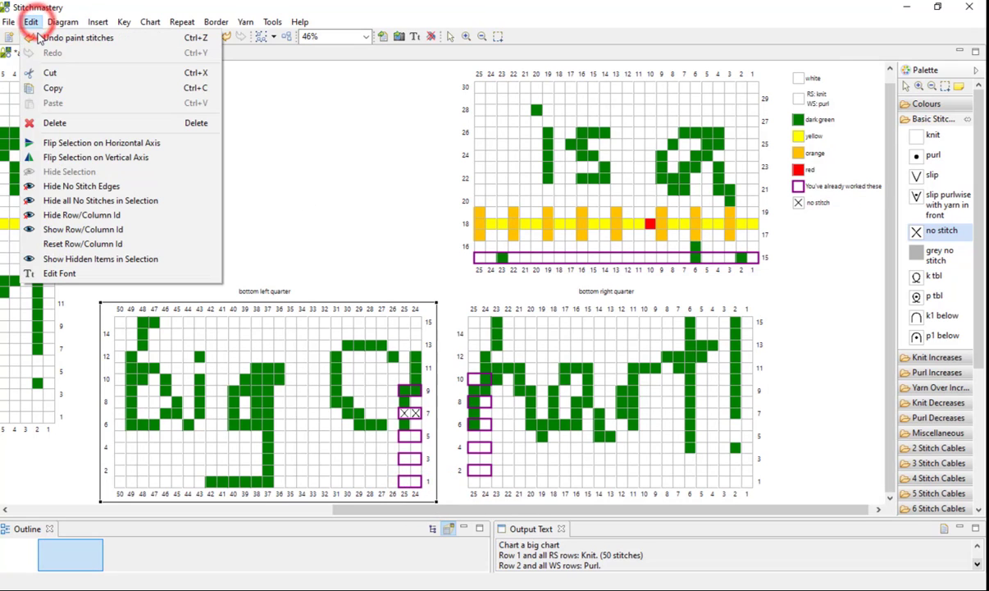
{"action": "left_click", "coordinate": [83, 199]}
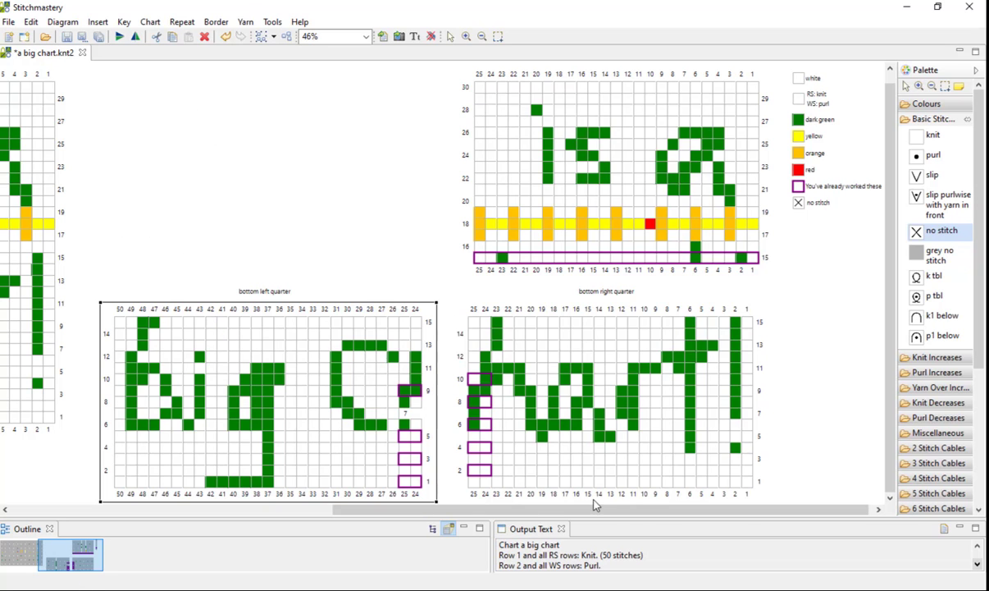
Step: Set up a new chart titled "top left" with 16 rows and 27 columns
{"action": "left_click_drag", "start_coordinate": [577, 510], "coordinate": [551, 514]}
{"action": "left_click", "coordinate": [98, 22]}
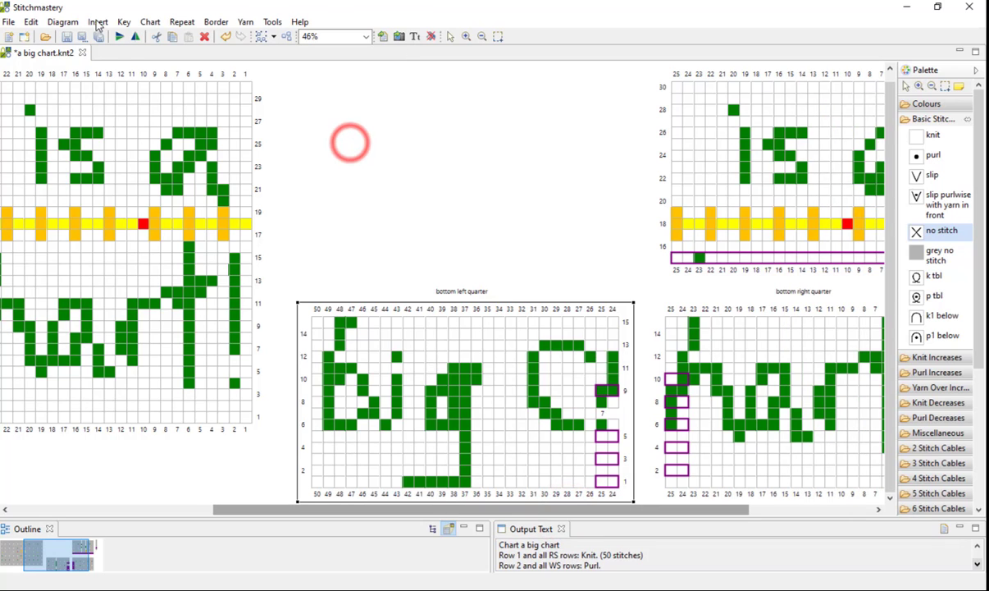
{"action": "left_click", "coordinate": [115, 98]}
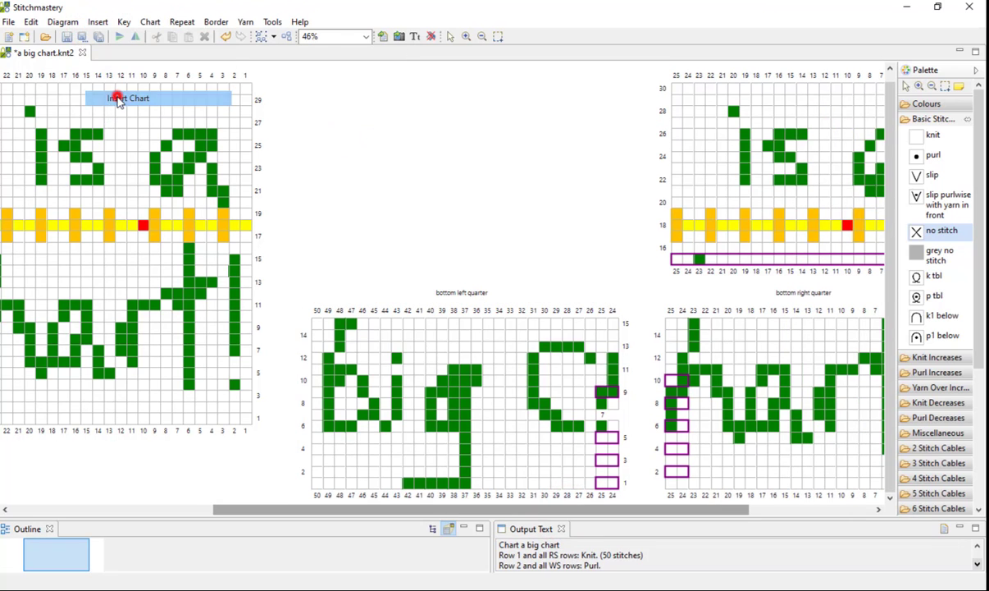
{"action": "left_click_drag", "start_coordinate": [520, 98], "coordinate": [346, 109]}
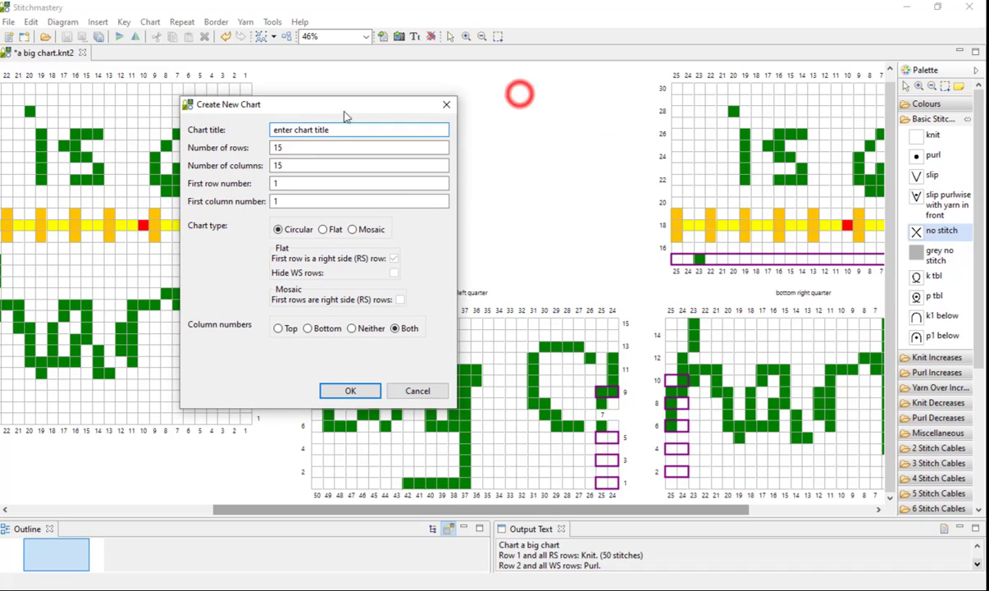
{"action": "triple_click", "coordinate": [342, 130]}
{"action": "type", "text": "ro"}
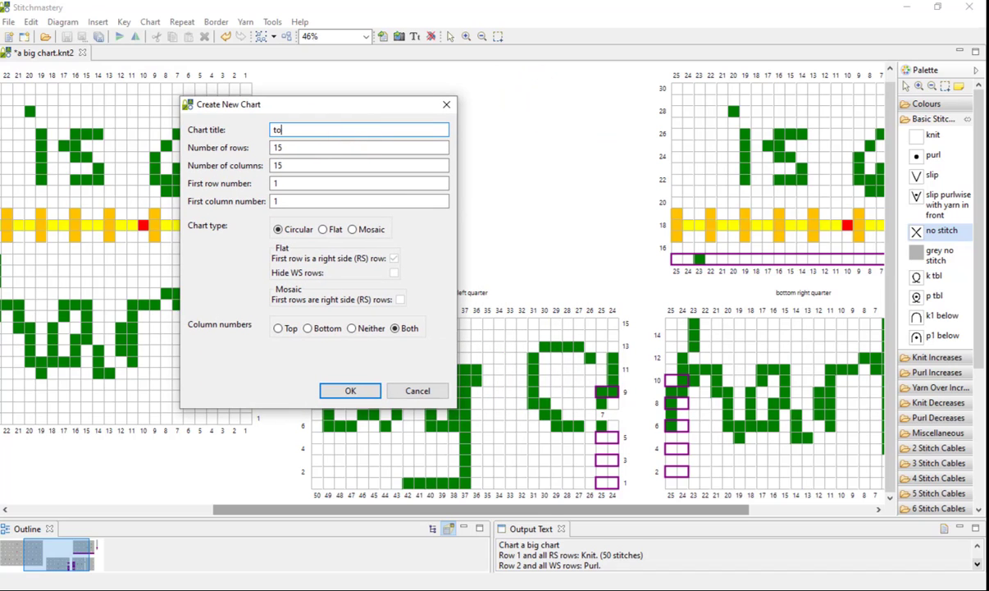
{"action": "double_click", "coordinate": [298, 148]}
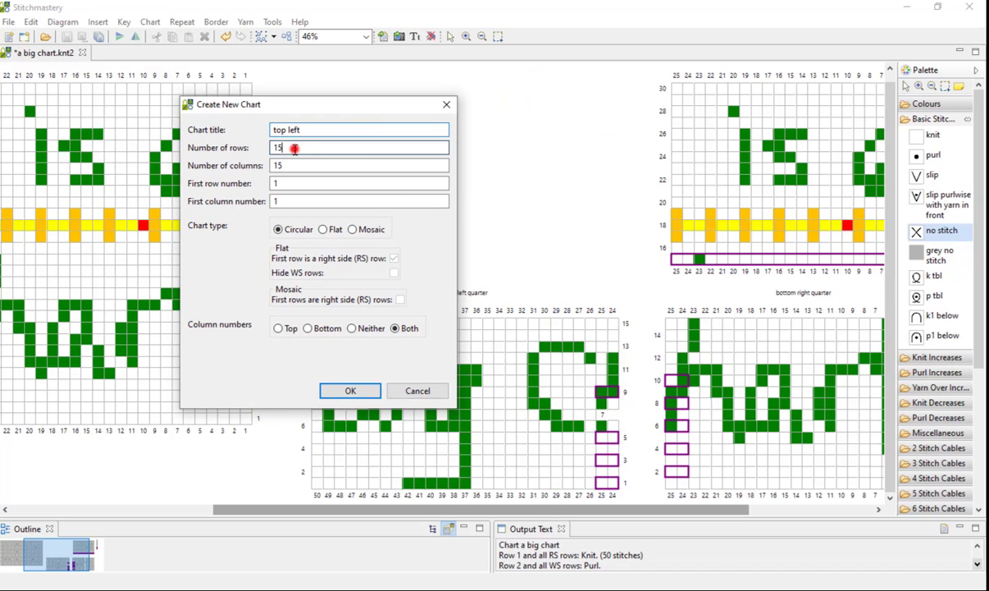
{"action": "type", "text": "16"}
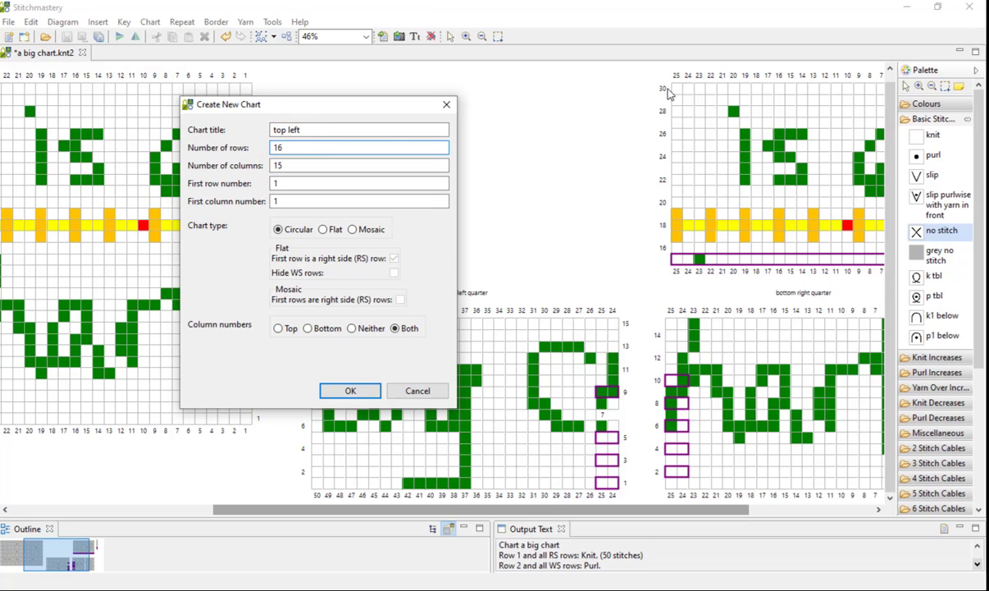
{"action": "double_click", "coordinate": [294, 165]}
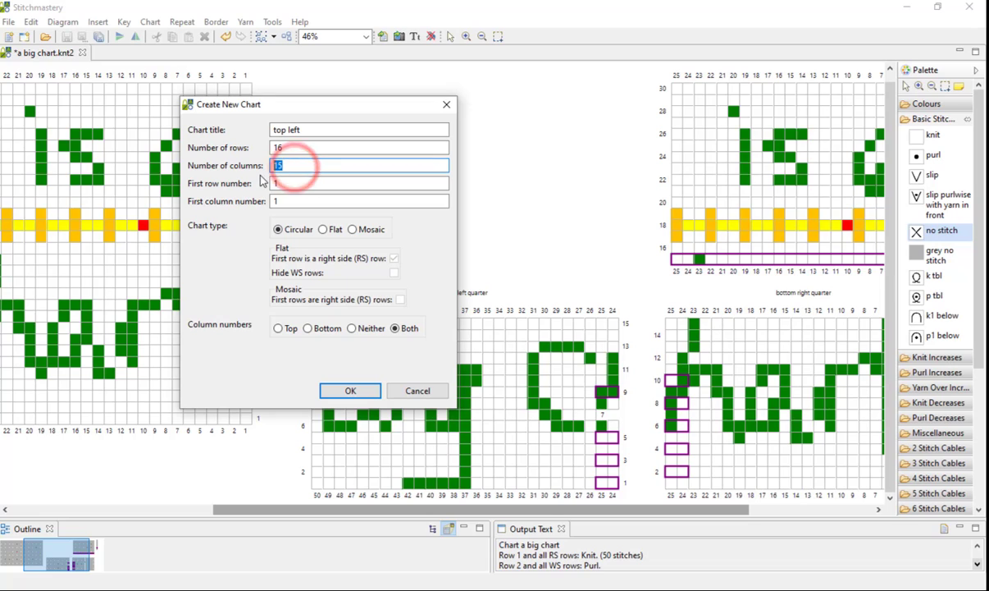
{"action": "type", "text": "27"}
Step: Start the new chart's numbering at row 15 and column 24, and insert it as a flat chart
{"action": "double_click", "coordinate": [283, 183]}
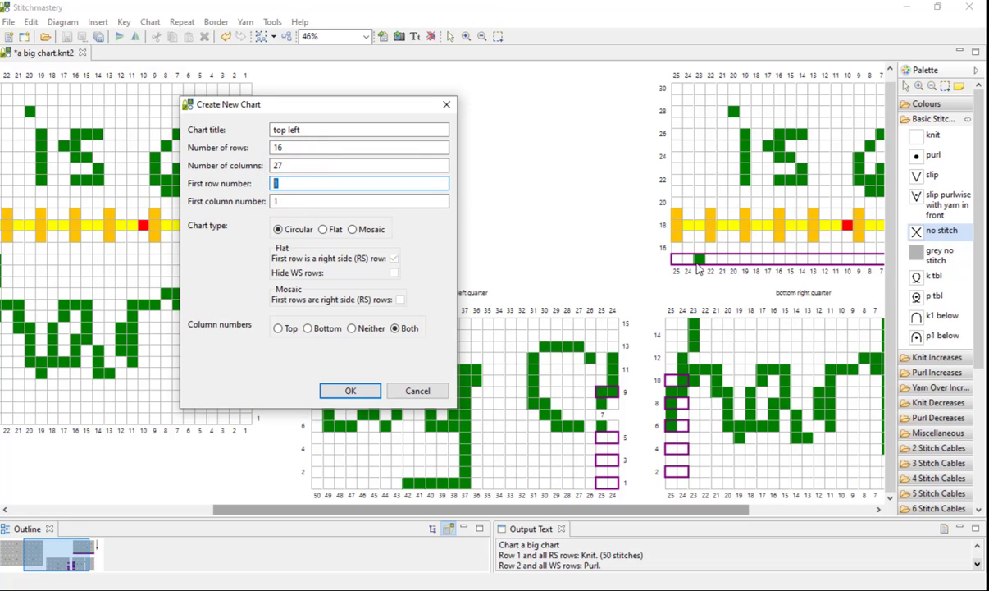
{"action": "type", "text": "15"}
{"action": "double_click", "coordinate": [287, 200]}
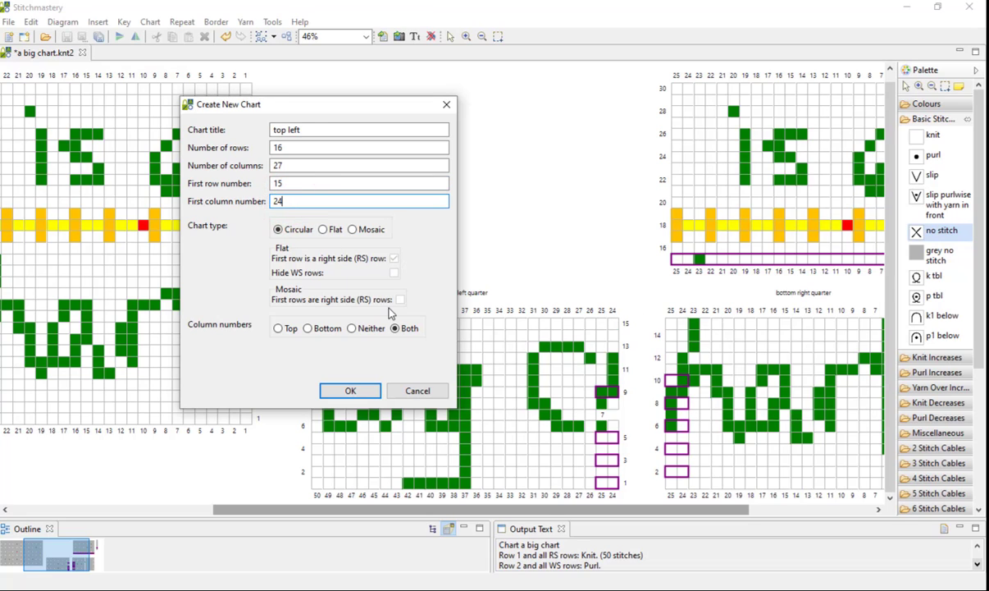
{"action": "left_click", "coordinate": [324, 230]}
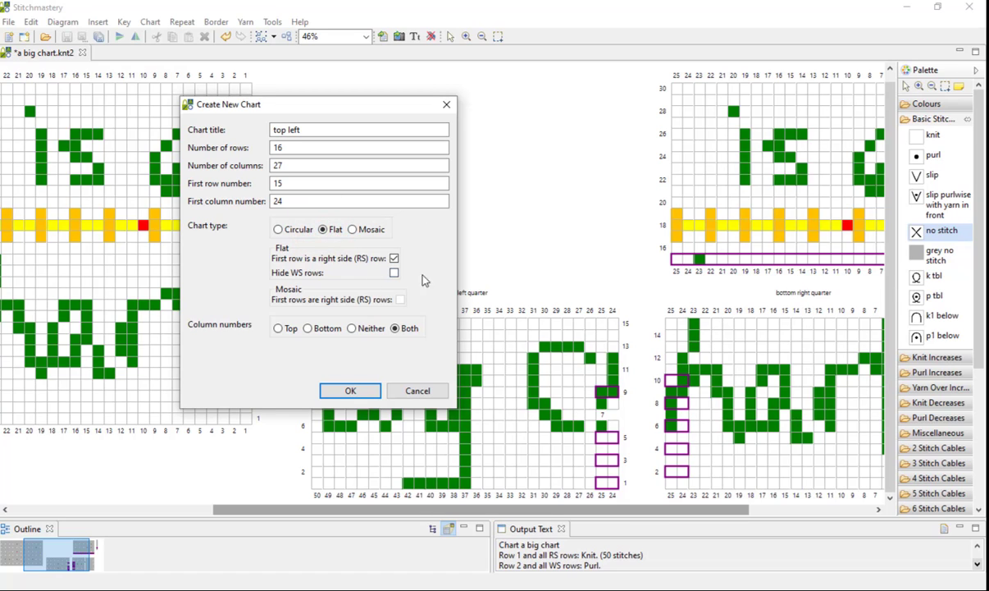
{"action": "left_click", "coordinate": [350, 391]}
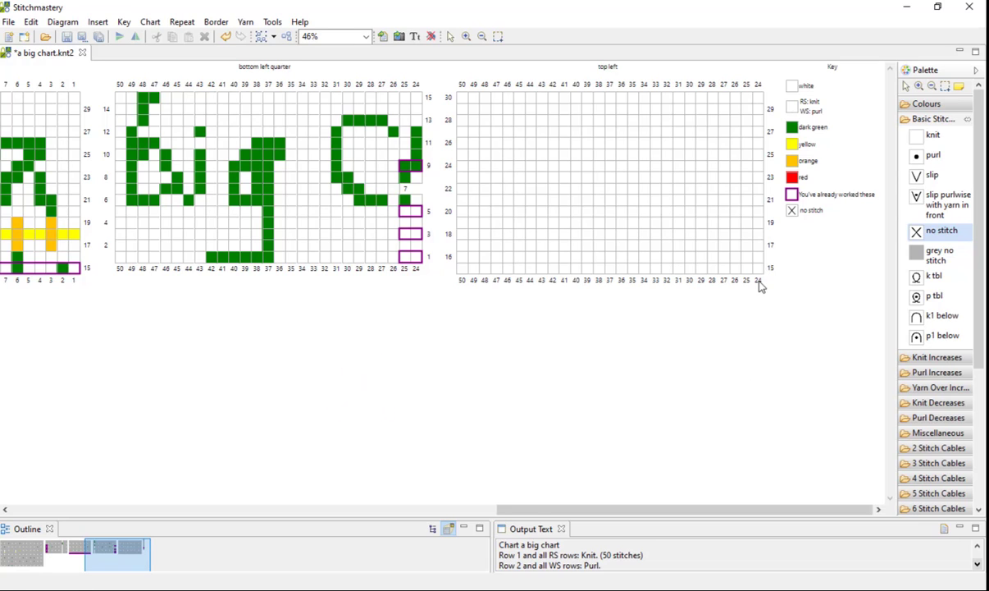
Step: Move the bottom left quarter chart below the empty top left chart
{"action": "left_click", "coordinate": [447, 36]}
{"action": "left_click", "coordinate": [421, 267]}
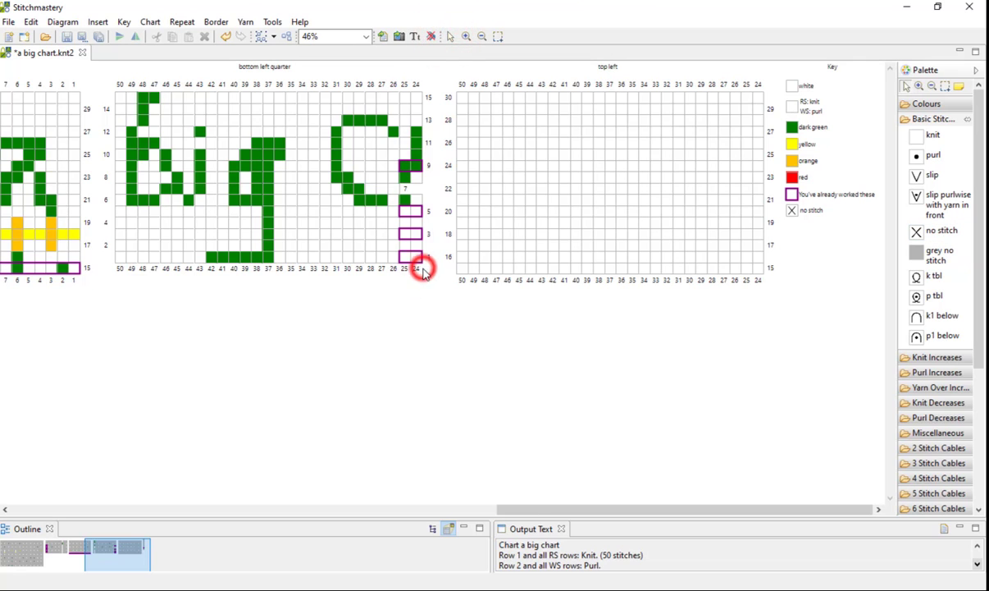
{"action": "left_click_drag", "start_coordinate": [444, 294], "coordinate": [785, 474]}
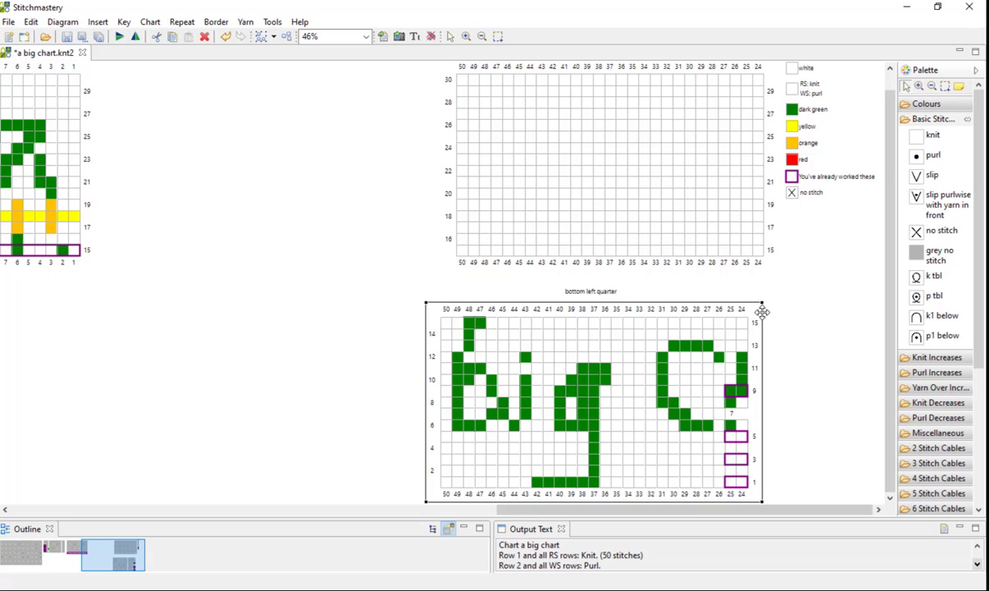